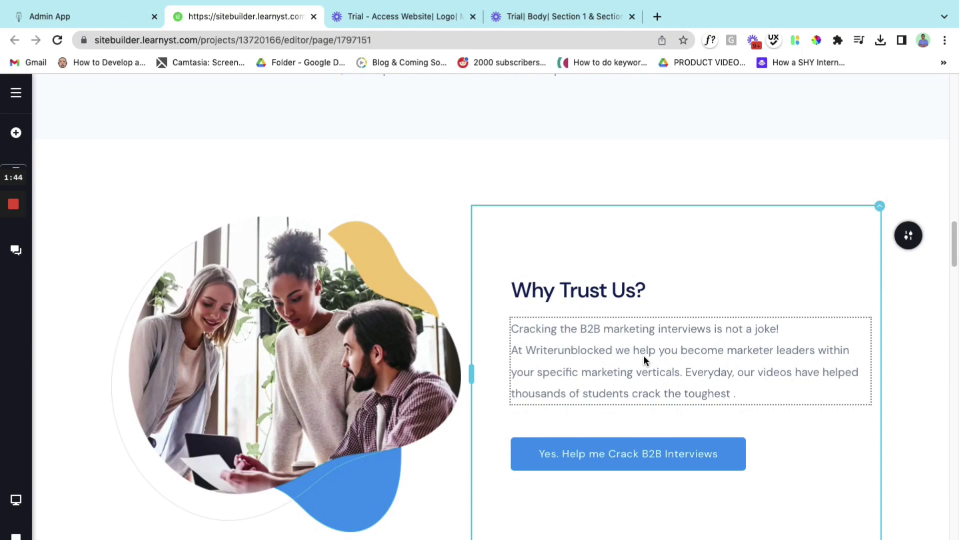
Find the 'We're a peculiar bunch of people' team stats section and delete it with its trash icon
scroll(644, 355, "down", 1)
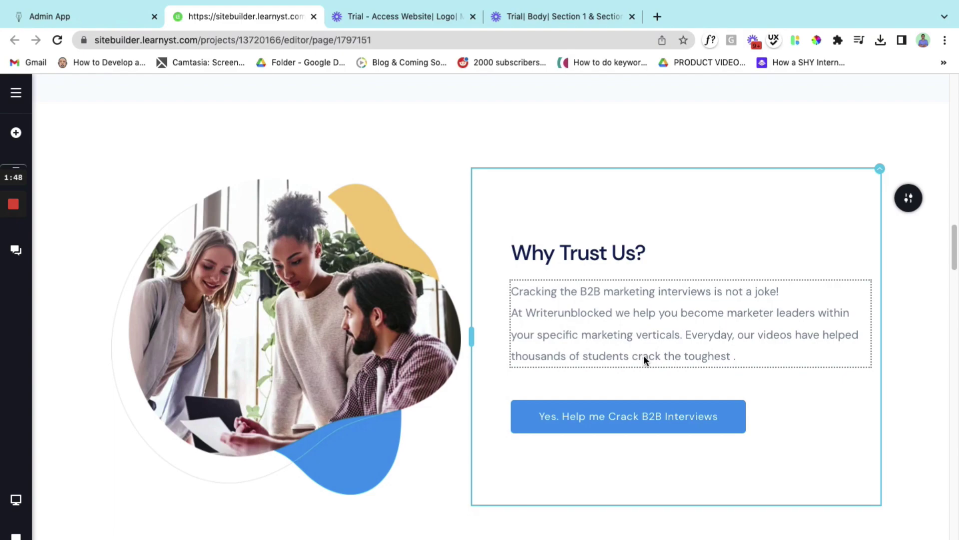
scroll(643, 355, "down", 1)
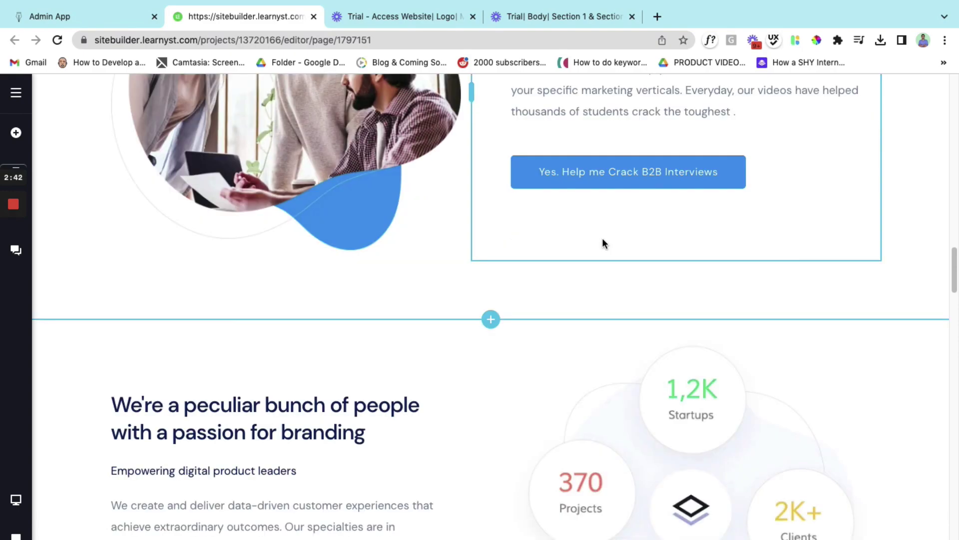
scroll(602, 243, "up", 3)
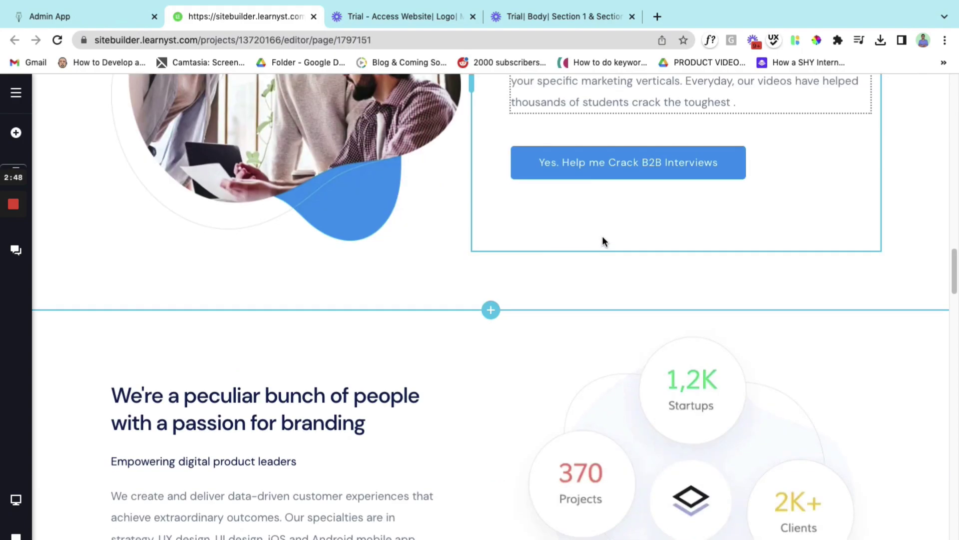
scroll(602, 235, "down", 3)
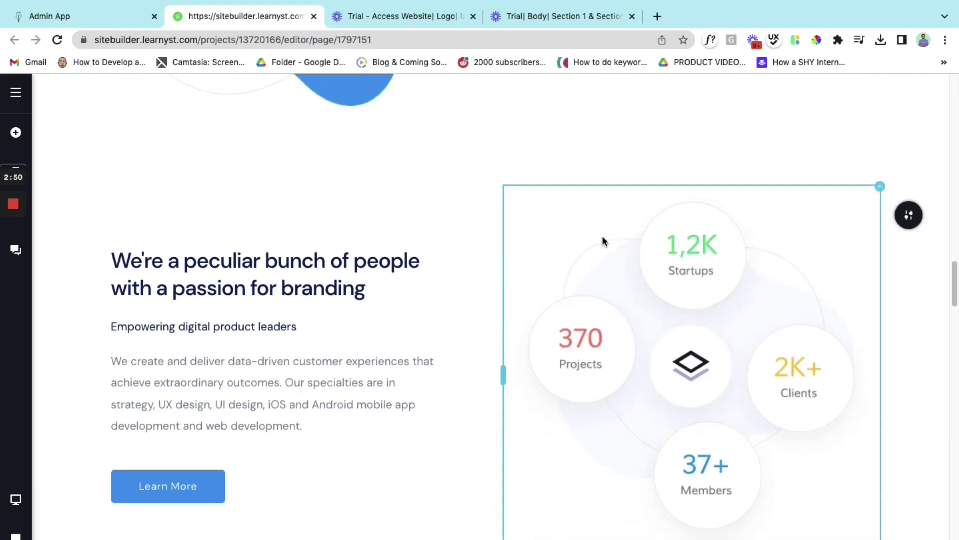
scroll(602, 240, "down", 1)
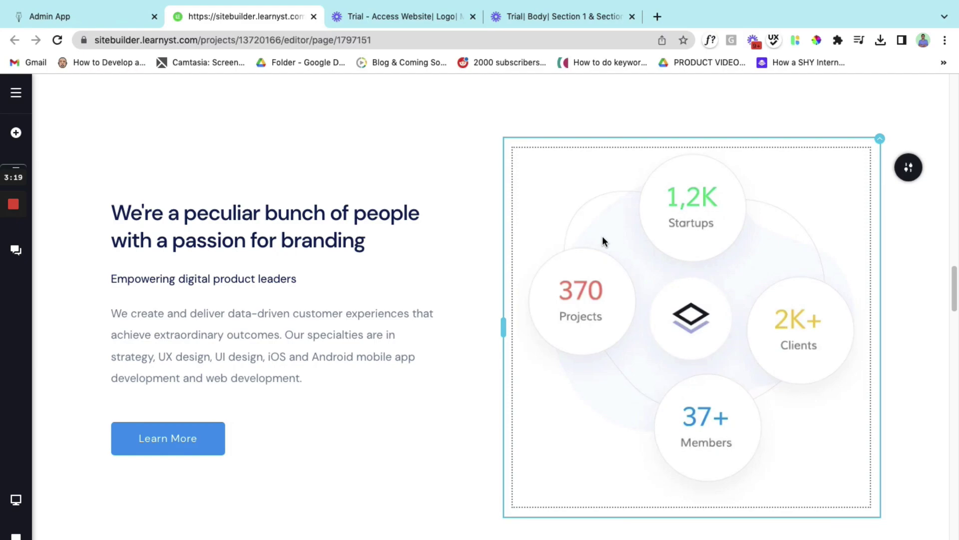
scroll(602, 241, "up", 3)
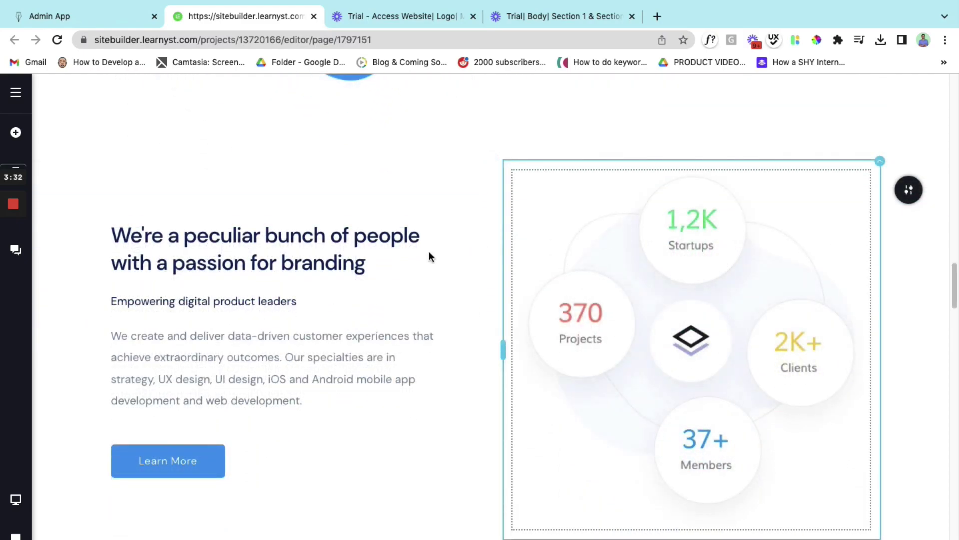
scroll(422, 253, "up", 3)
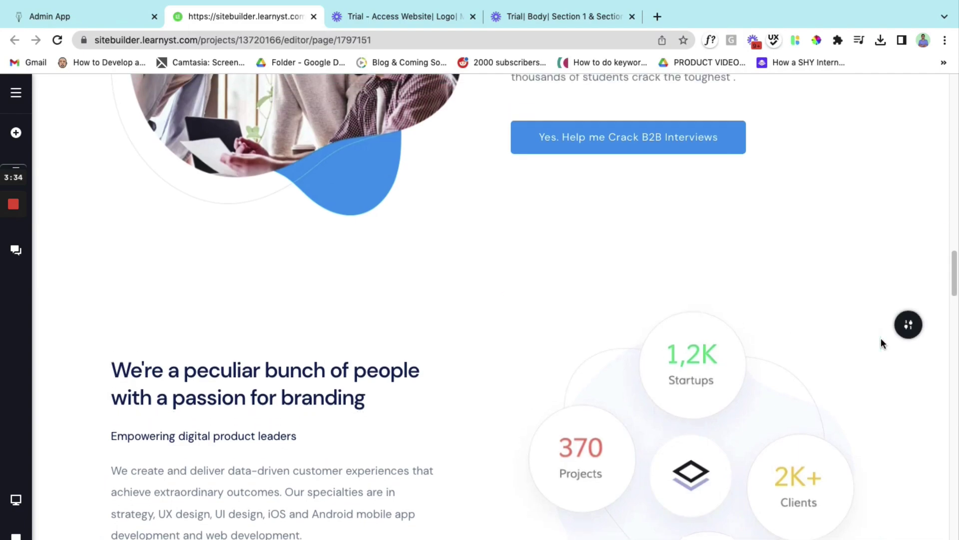
scroll(769, 432, "down", 2)
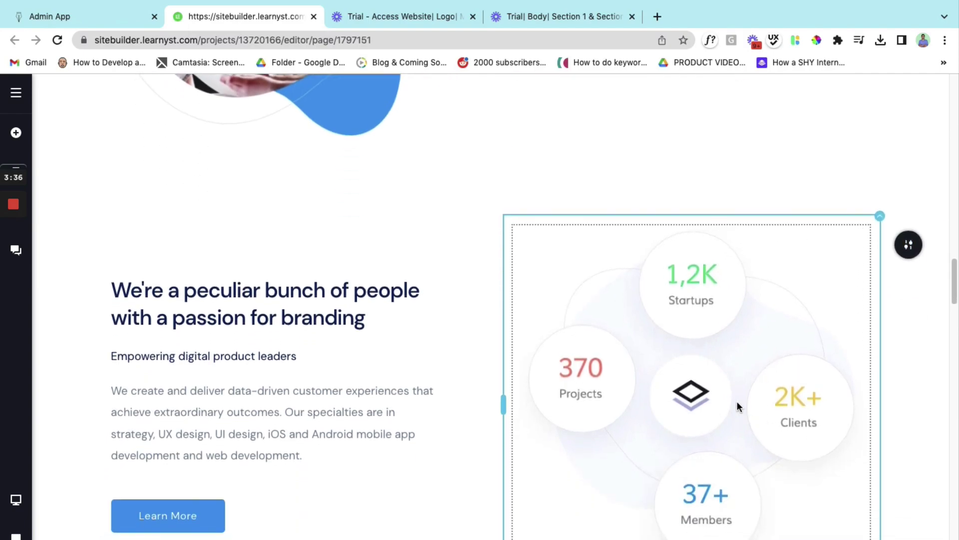
mouse_move(913, 250)
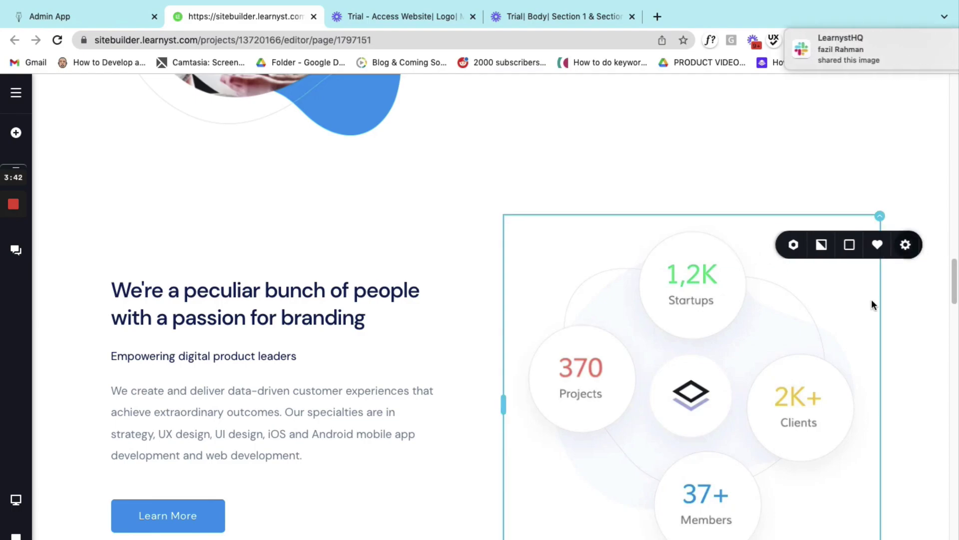
left_click(903, 246)
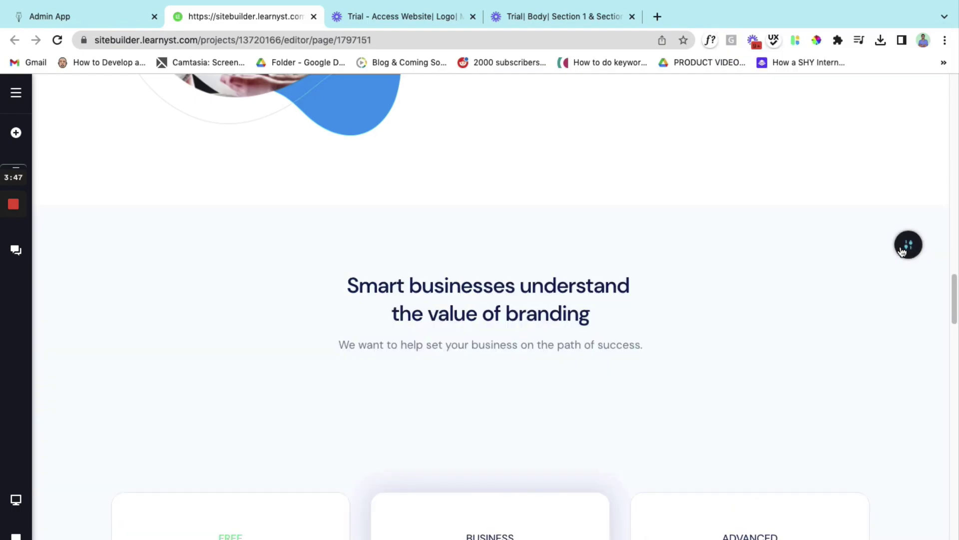
scroll(752, 261, "down", 1)
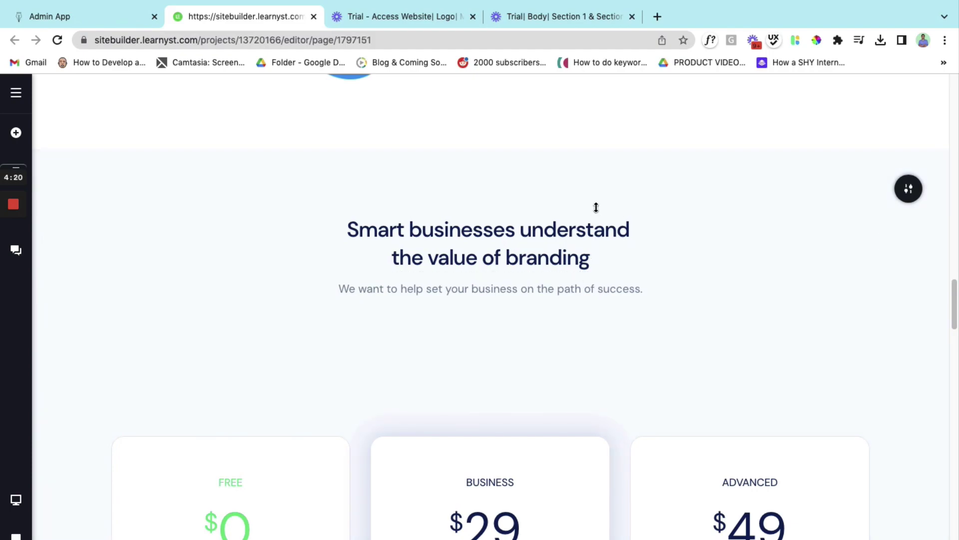
Tighten the branding section's spacing and delete the FREE, BUSINESS and ADVANCED pricing cards
left_click_drag(600, 188, 602, 155)
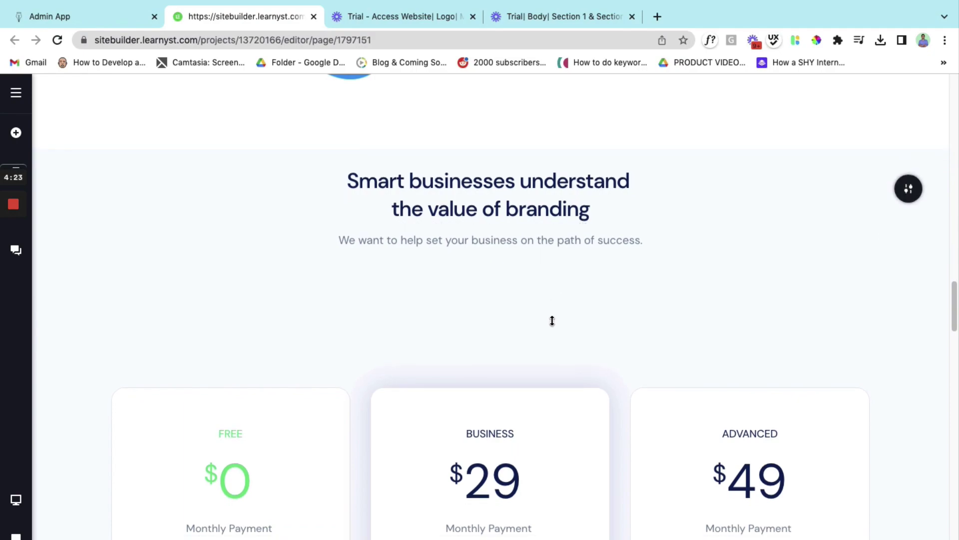
left_click_drag(552, 346, 560, 265)
scroll(577, 347, "down", 3)
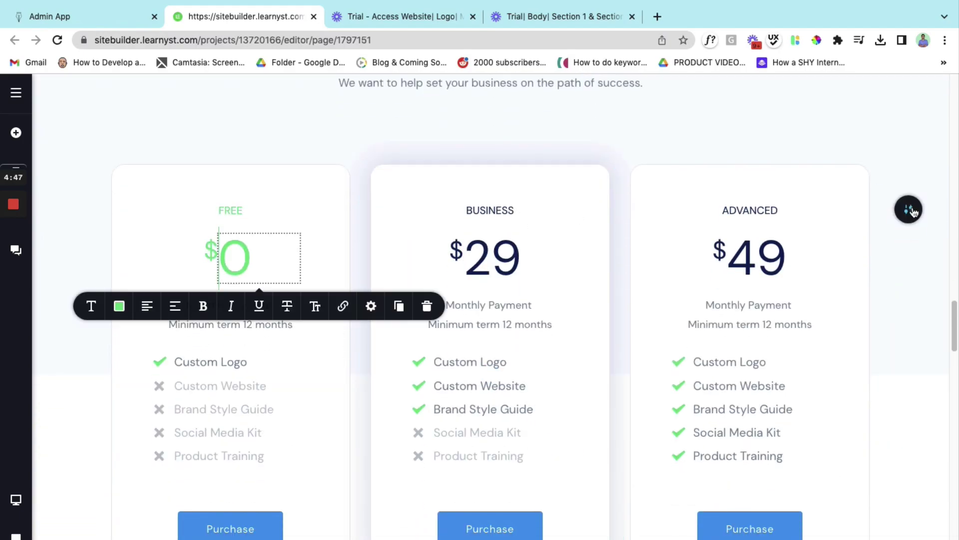
left_click(912, 211)
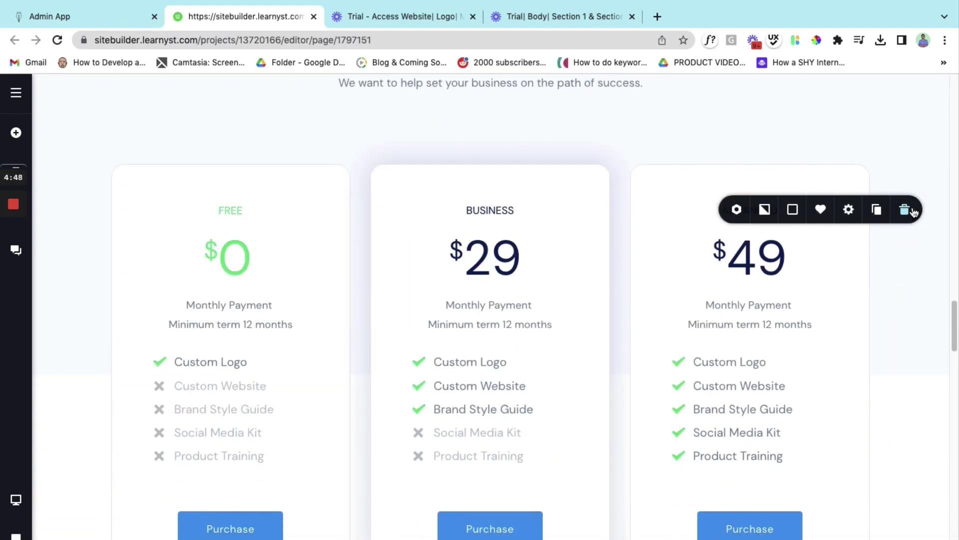
left_click(903, 211)
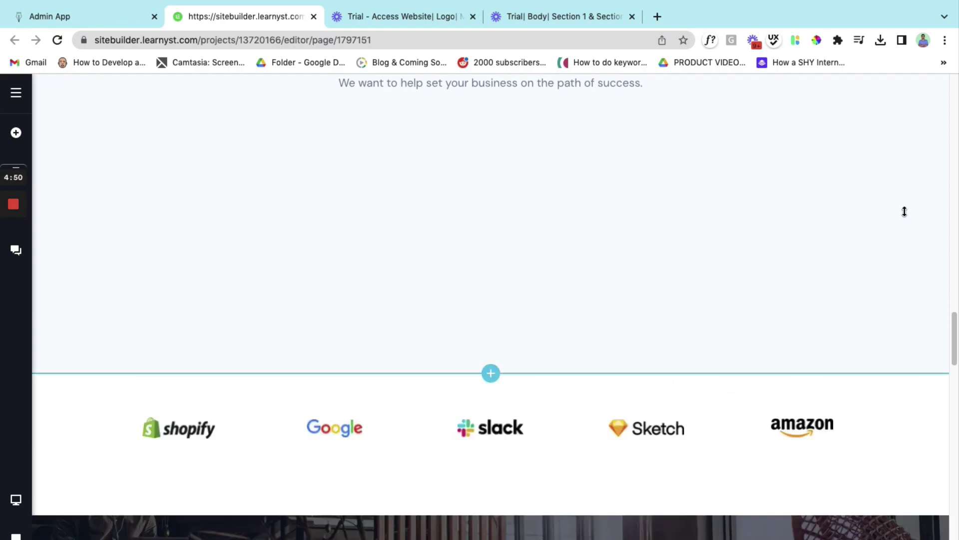
Shrink the gap above the company logo row to 15px so it sits under the heading
scroll(904, 211, "up", 1)
scroll(904, 211, "up", 1)
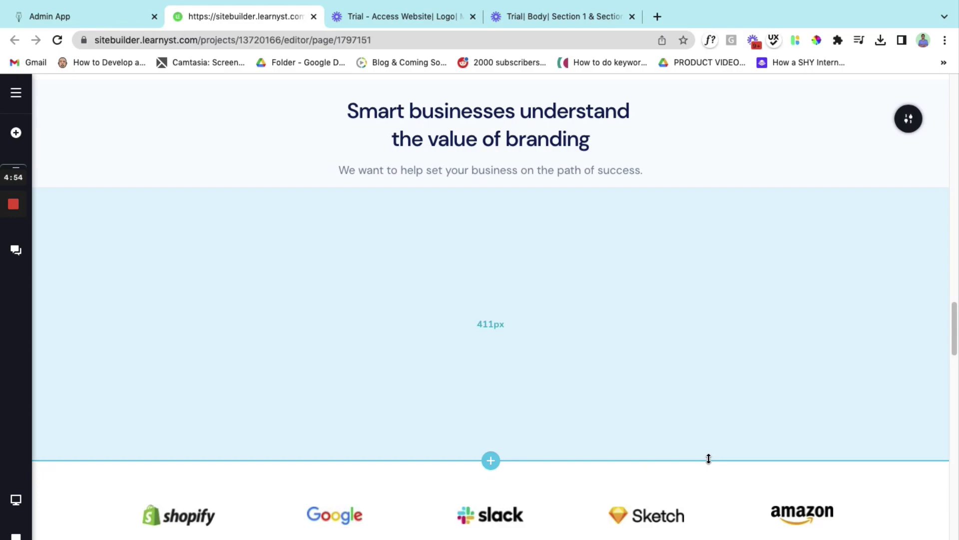
left_click_drag(709, 456, 670, 194)
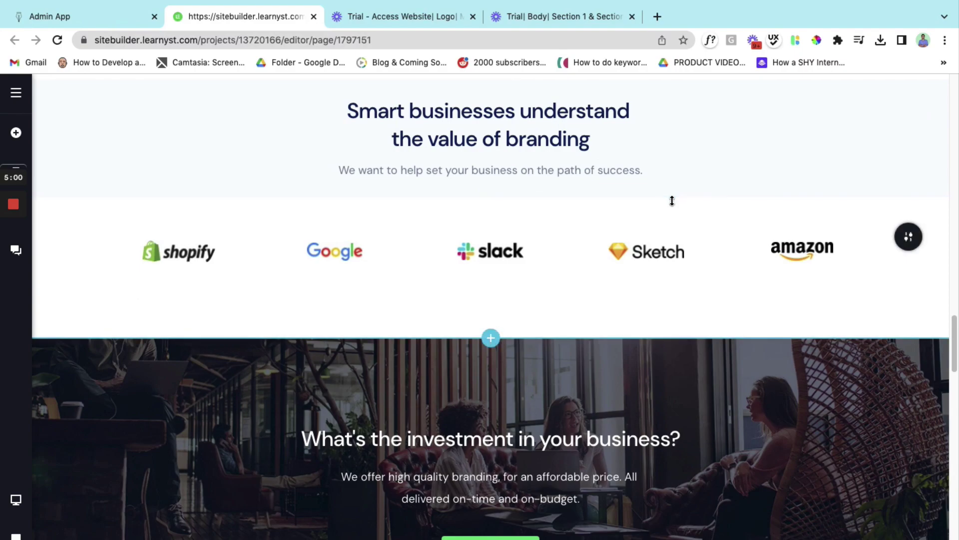
mouse_move(673, 201)
left_click_drag(675, 183, 679, 167)
left_click(460, 233)
Review the logo section heading, then switch to another open application
scroll(460, 232, "up", 7)
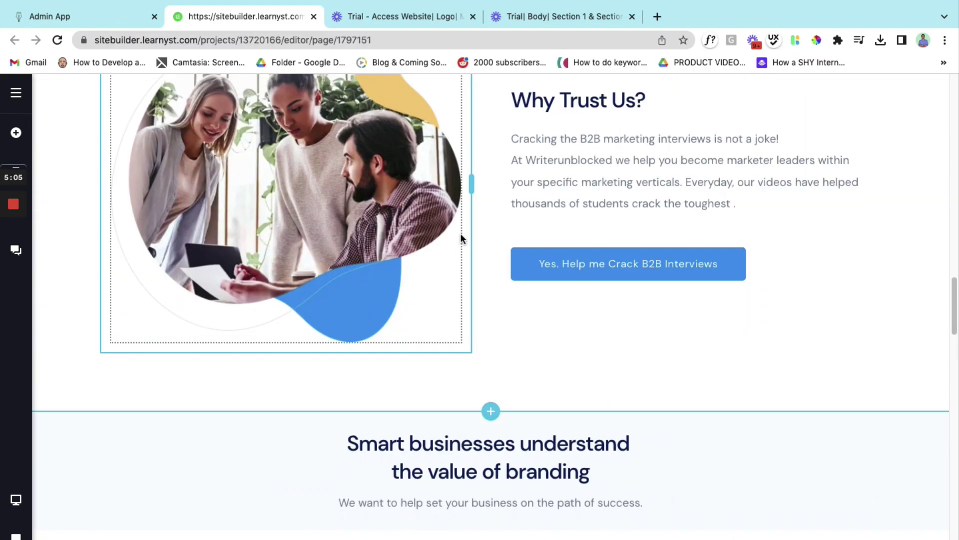
scroll(460, 233, "down", 5)
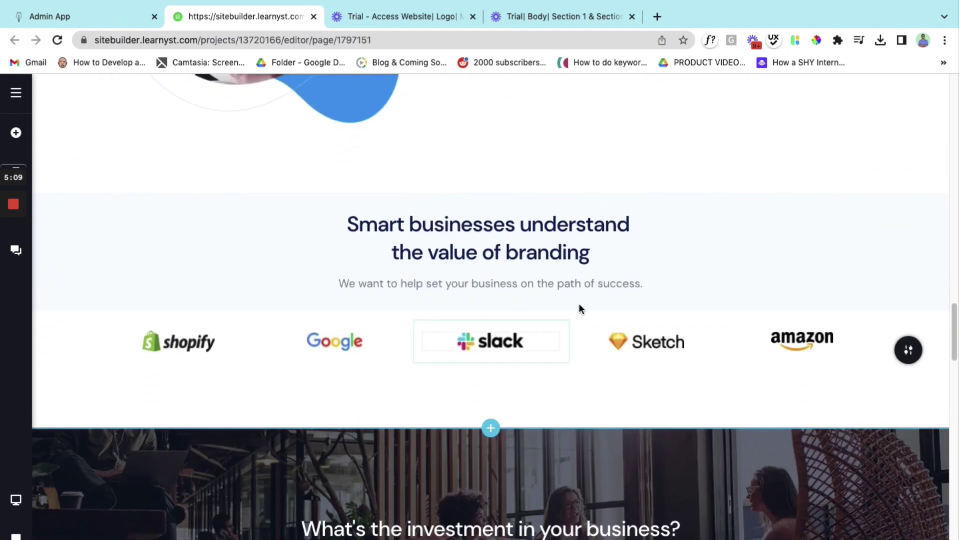
key("super+Tab")
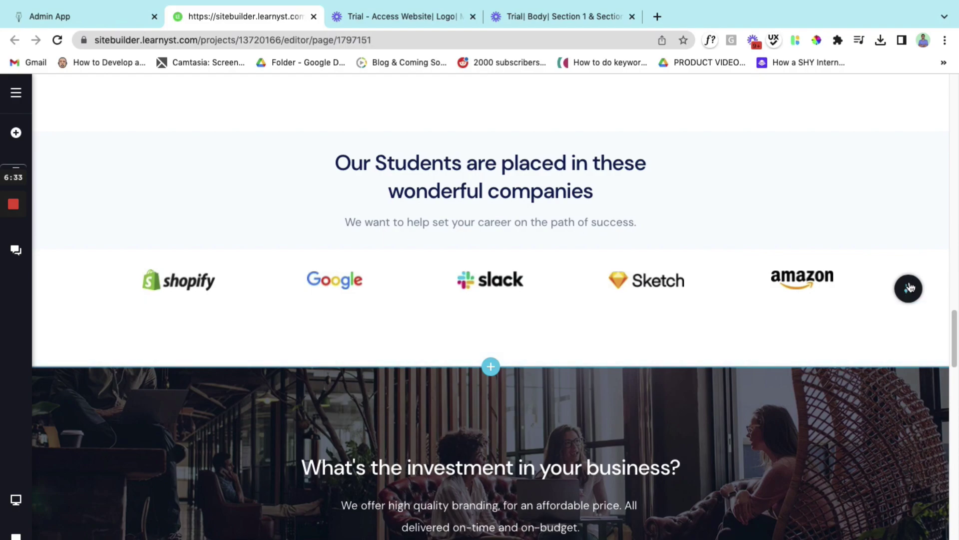
Turn the company logo row into a slider and preview its next page of logos
left_click(909, 287)
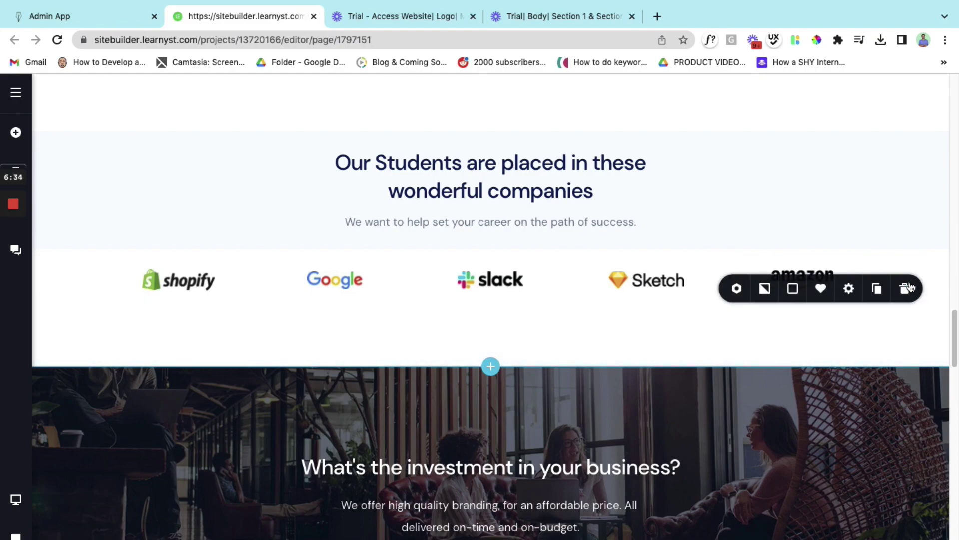
left_click(740, 294)
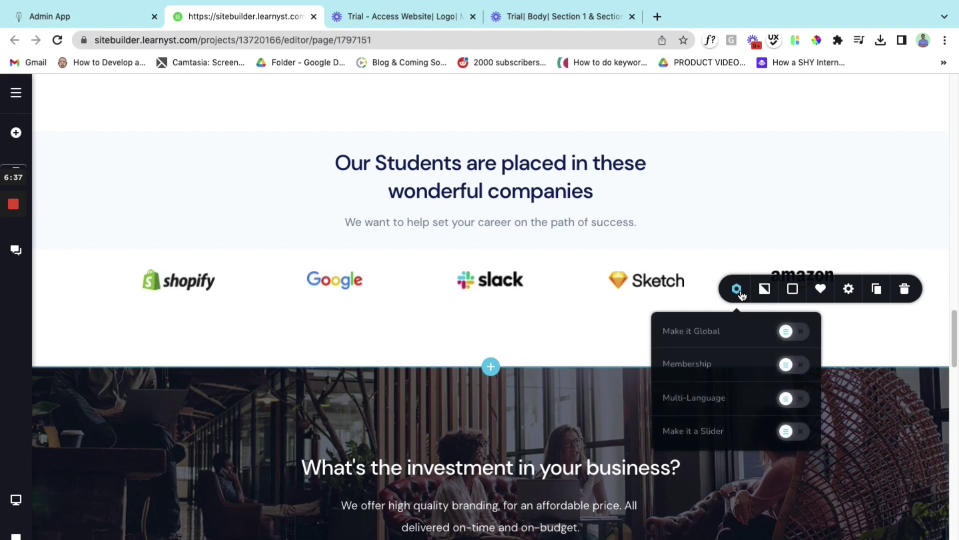
left_click(791, 433)
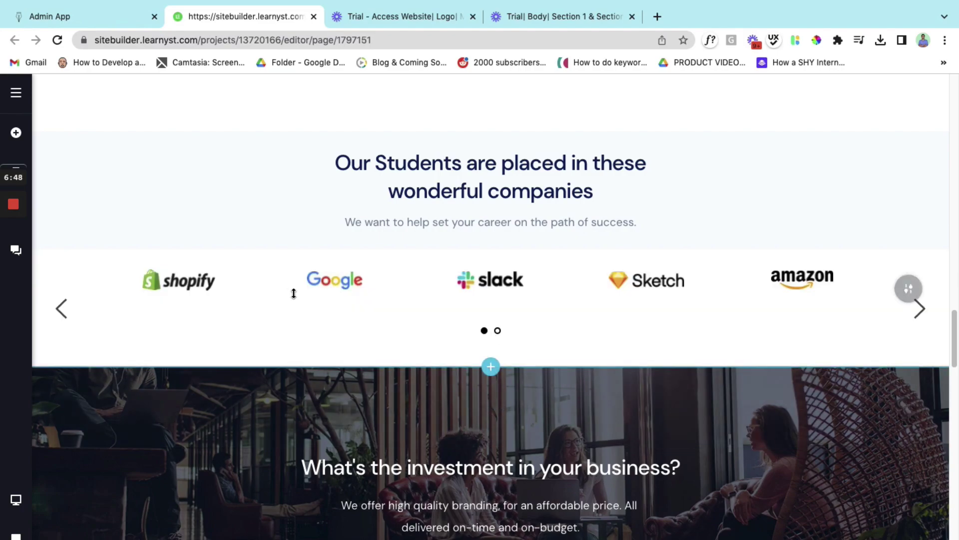
left_click(922, 315)
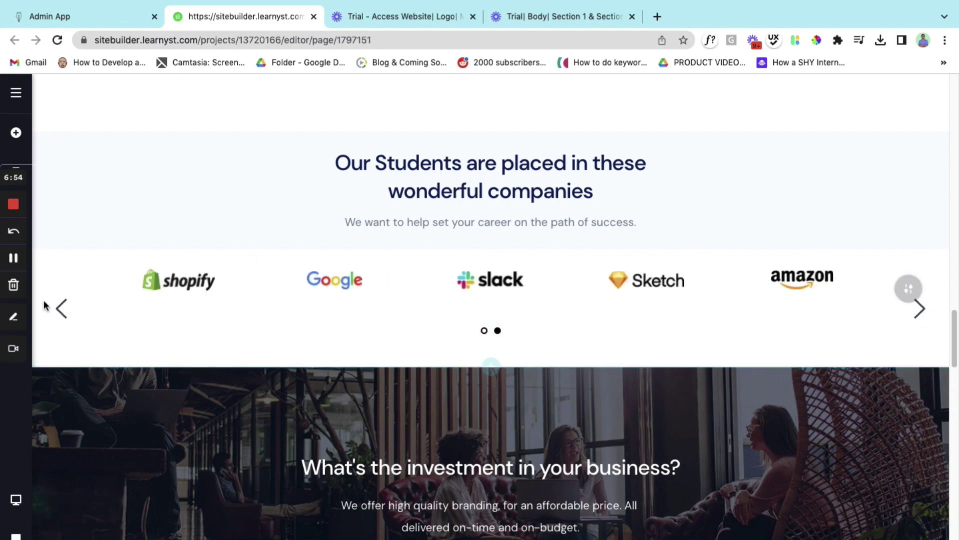
left_click(62, 309)
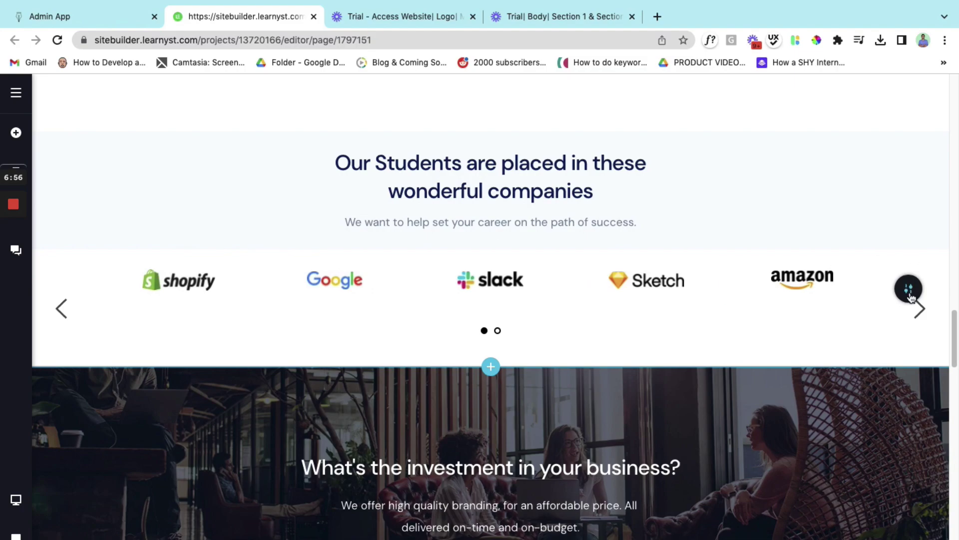
Enable Auto Play for the logo slider, keeping Speed at 3
left_click(708, 290)
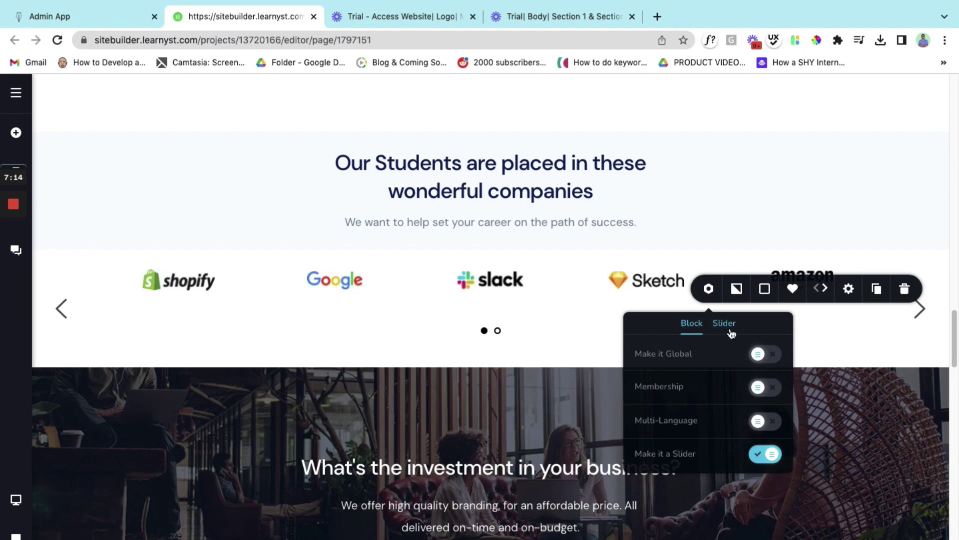
left_click(727, 325)
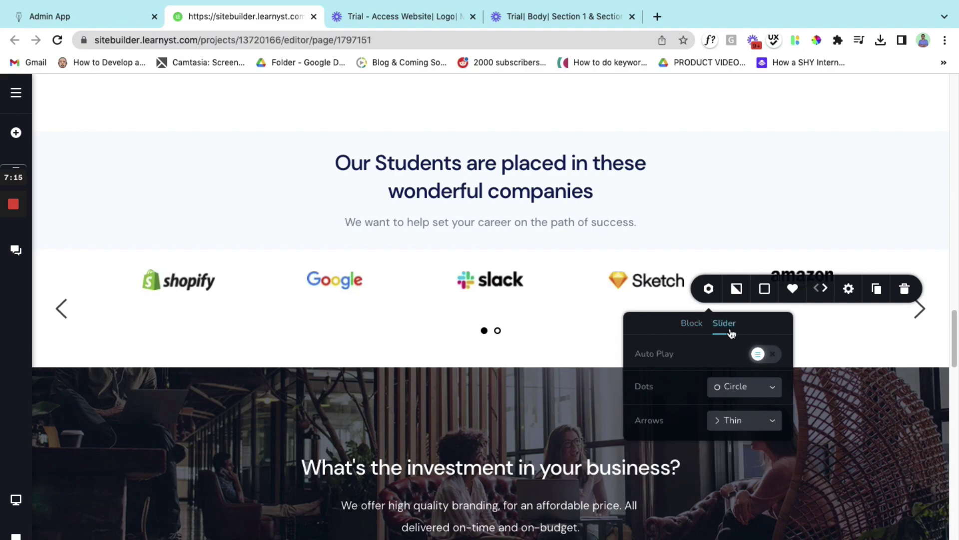
left_click(761, 355)
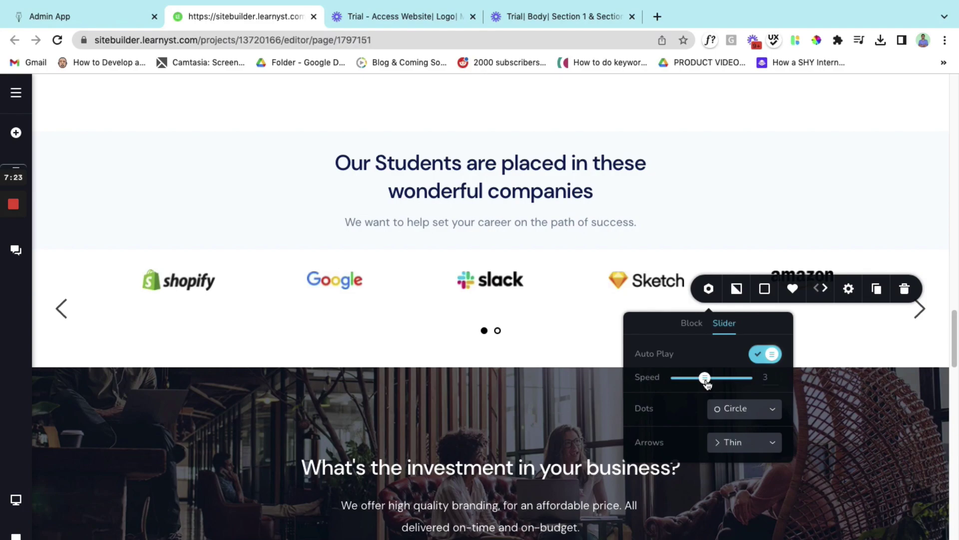
Delete the 'What's the investment' section and the blog news section
left_click(745, 214)
scroll(708, 348, "down", 5)
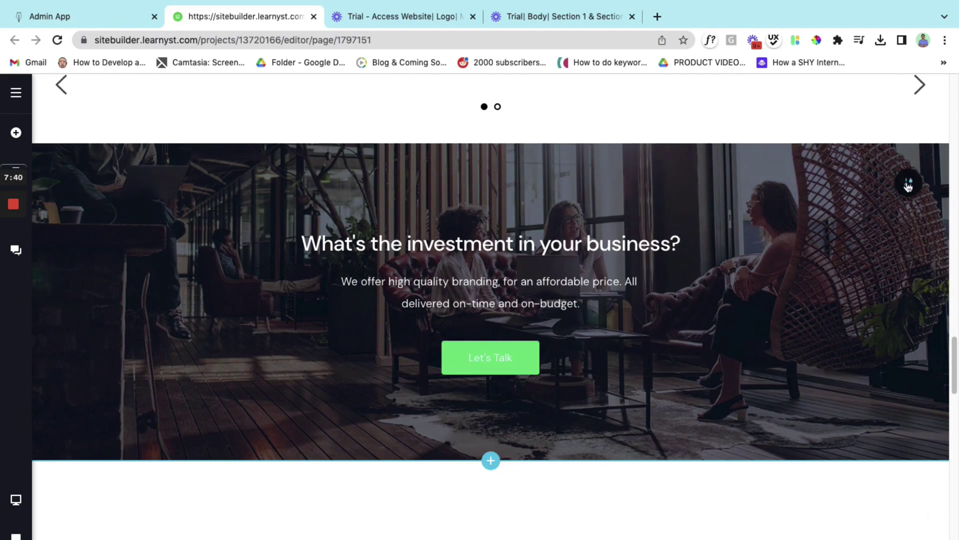
left_click(908, 185)
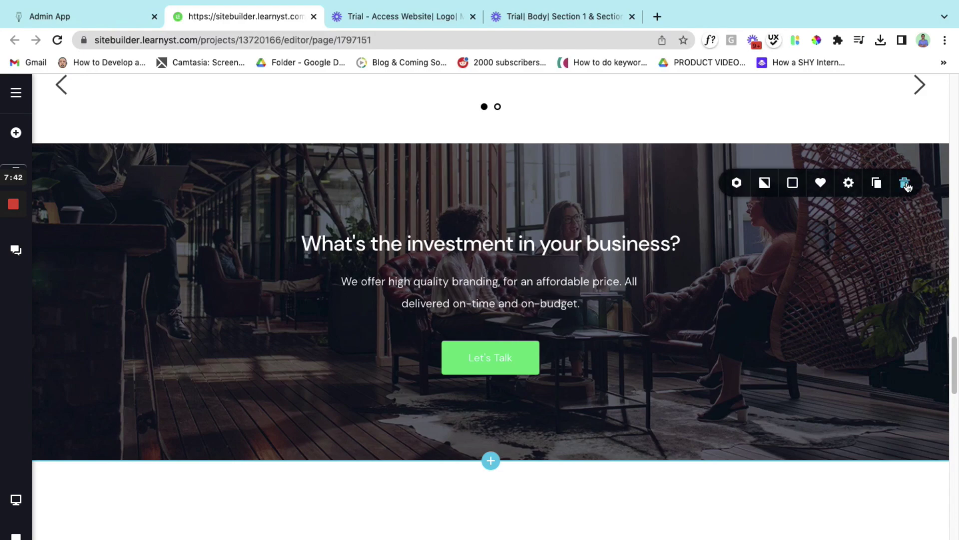
left_click(905, 185)
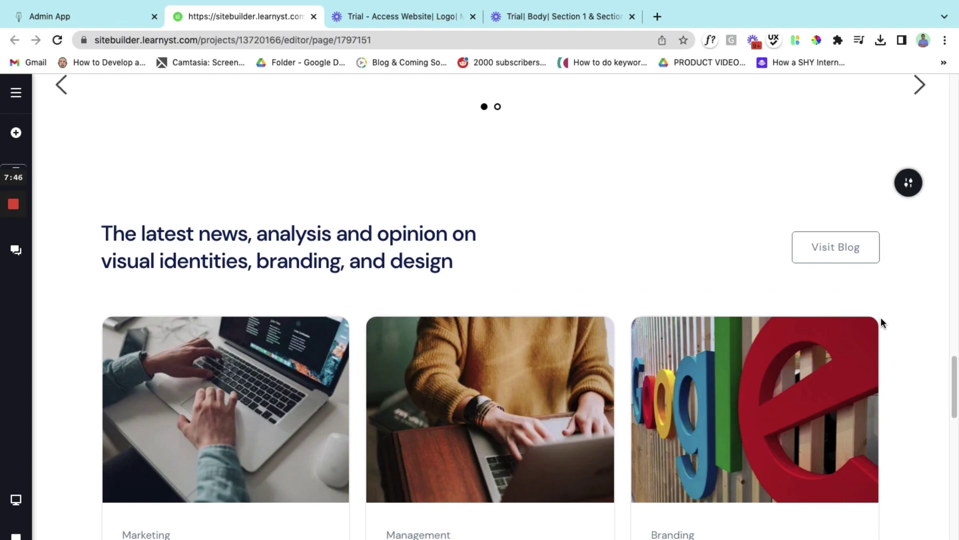
scroll(880, 317, "down", 3)
scroll(881, 317, "up", 2)
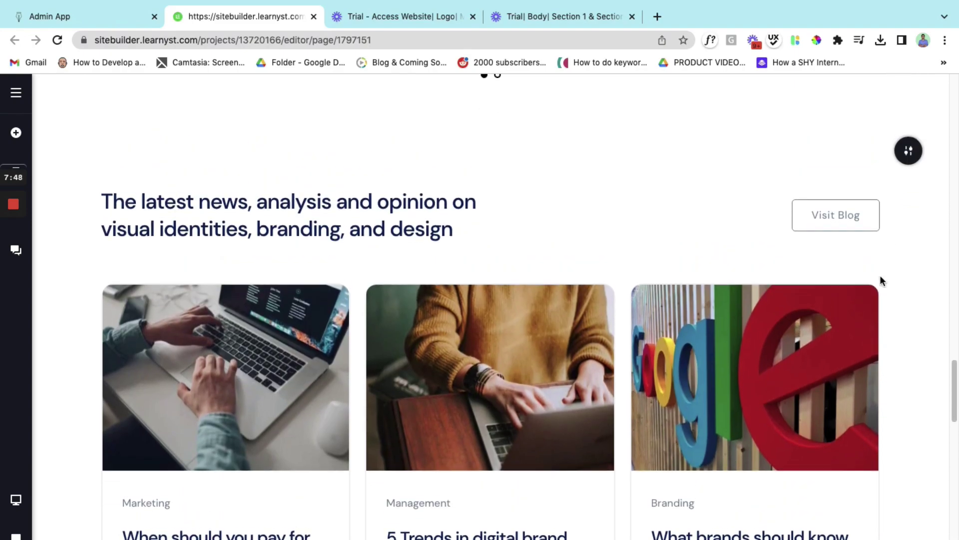
left_click(915, 159)
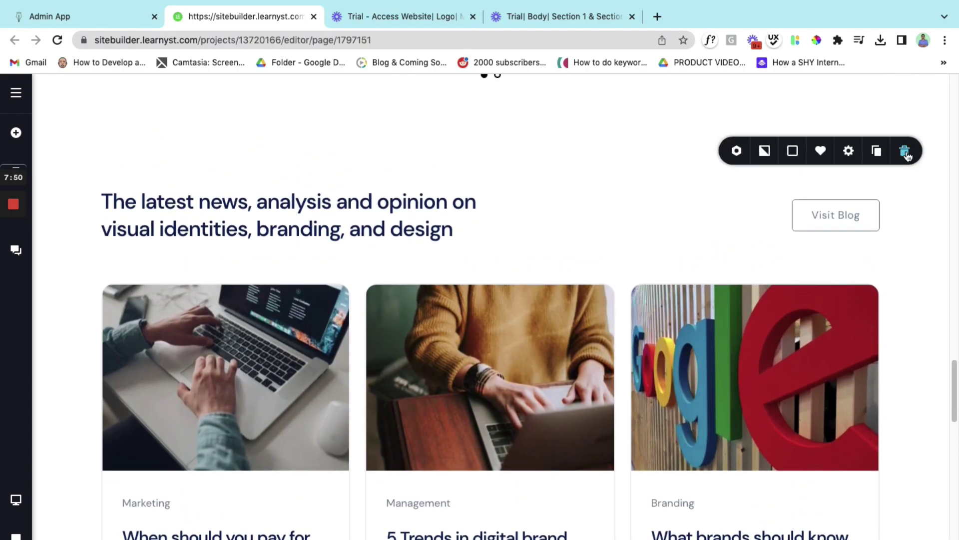
left_click(908, 153)
Delete the Subscribe newsletter section and the 'We'd love to hear from you' contact section
scroll(763, 159, "up", 3)
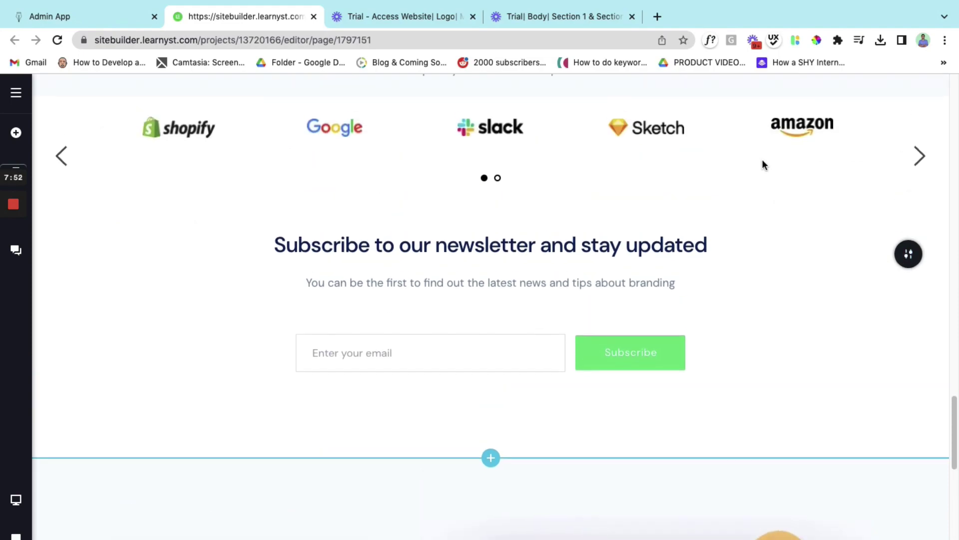
scroll(763, 161, "down", 2)
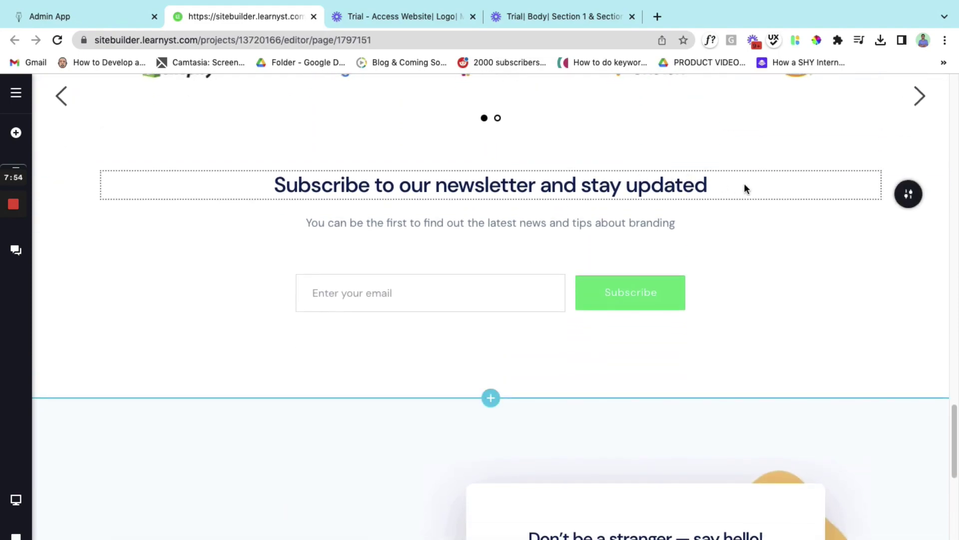
left_click(915, 198)
left_click(903, 198)
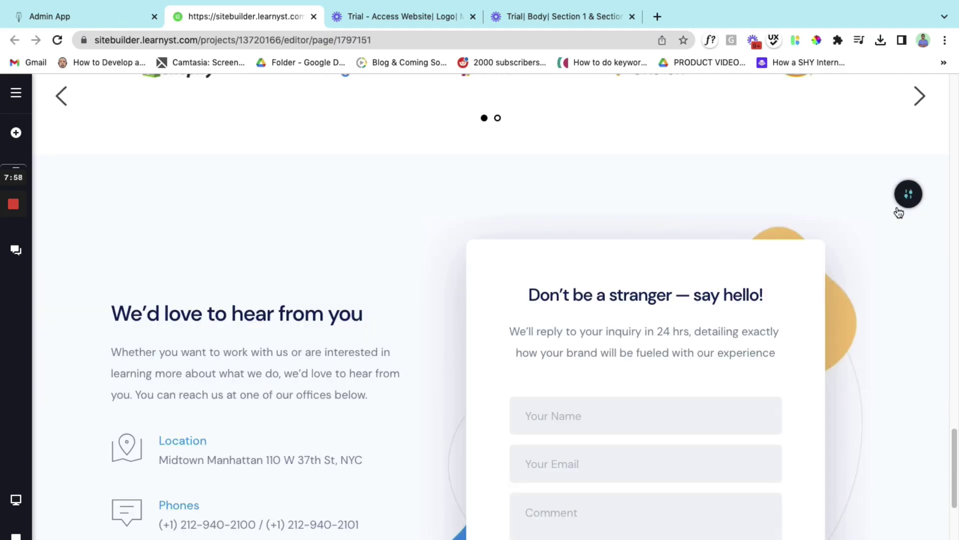
scroll(879, 299, "down", 3)
scroll(880, 303, "up", 2)
scroll(880, 302, "down", 5)
scroll(880, 302, "up", 4)
scroll(880, 300, "up", 4)
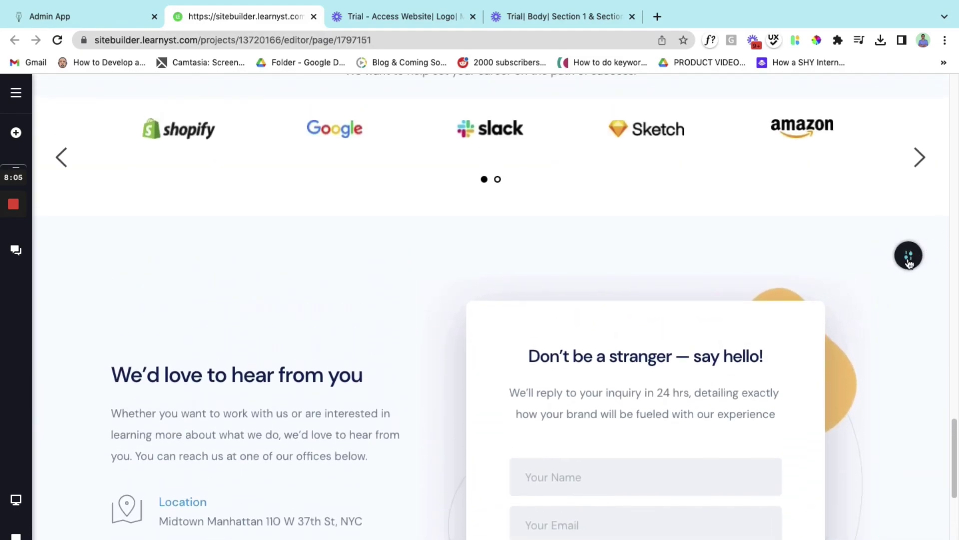
left_click(905, 256)
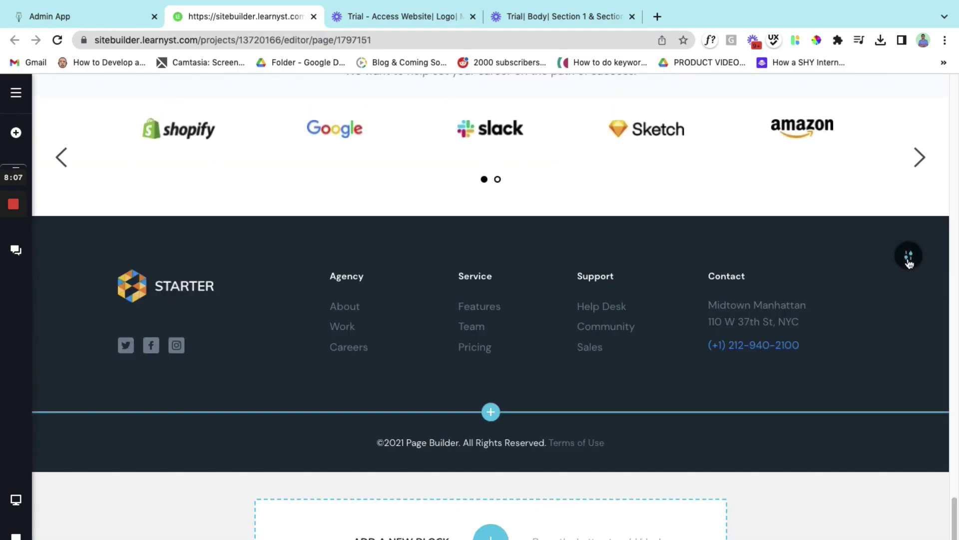
scroll(909, 264, "up", 2)
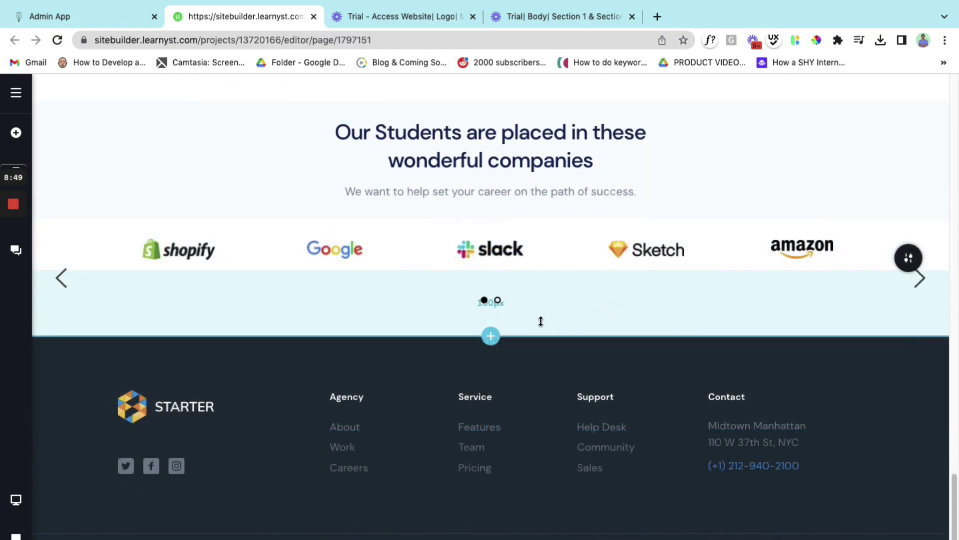
From the Testimonials blocks, insert the three-card 'Check out what clients say' block below the logo slider
left_click(492, 337)
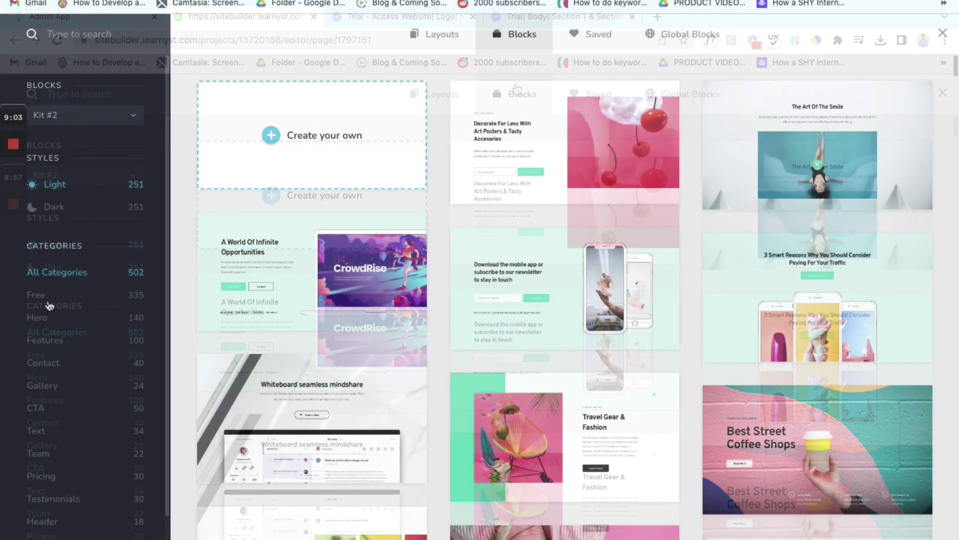
scroll(80, 410, "down", 1)
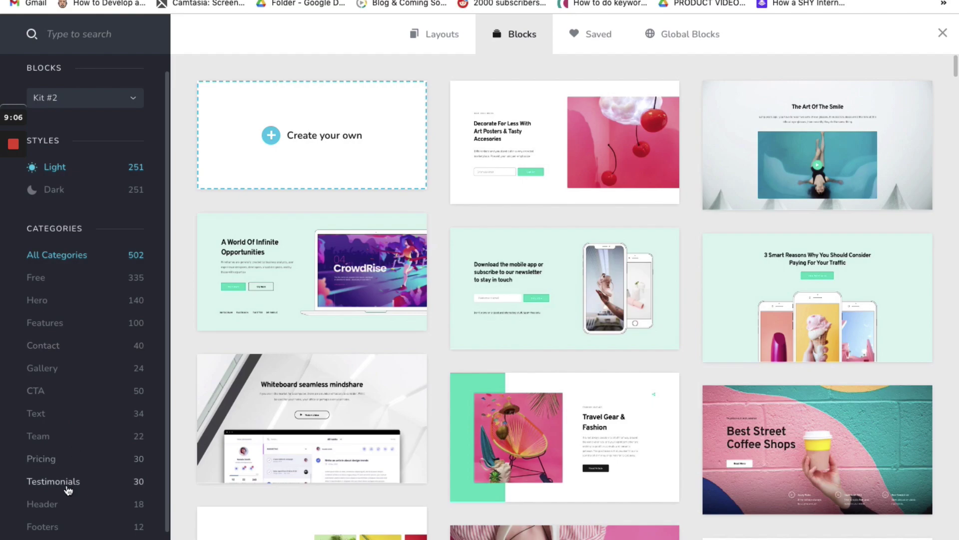
left_click(67, 485)
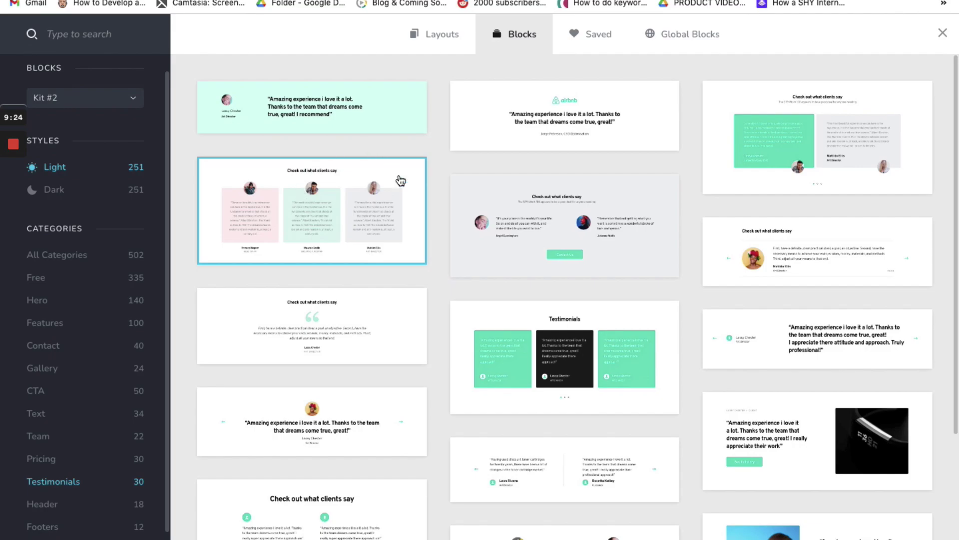
left_click(351, 196)
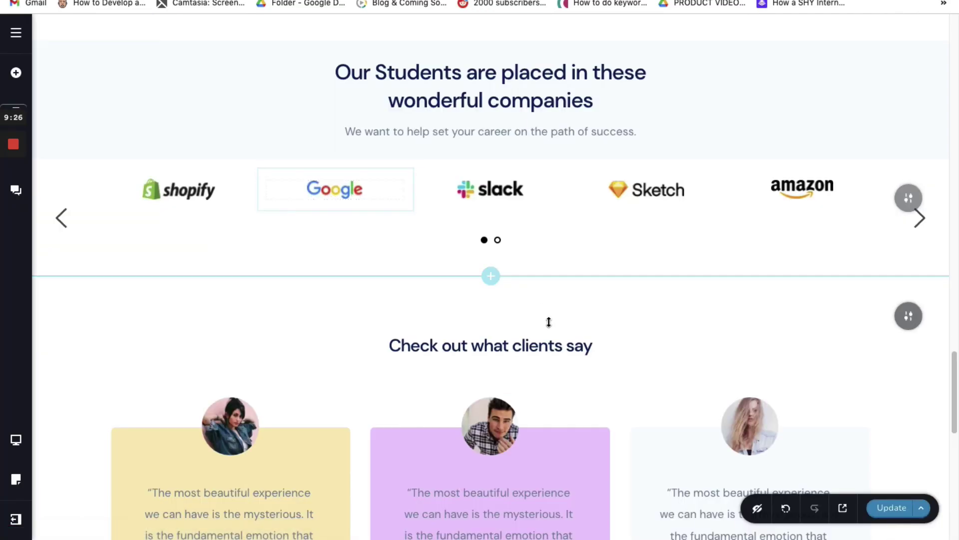
Convert the client testimonials row into a slider and step to its next slide
scroll(549, 322, "down", 3)
scroll(547, 320, "down", 2)
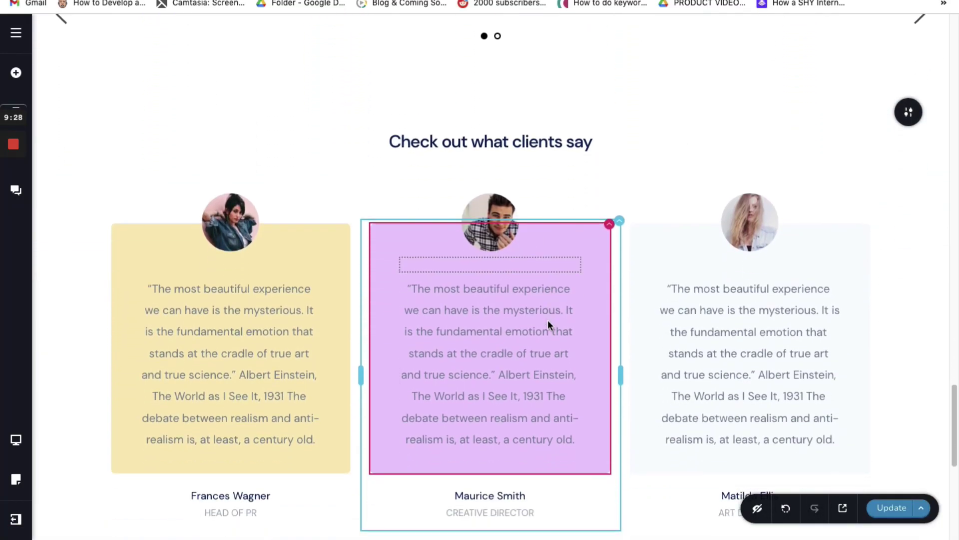
scroll(548, 319, "down", 1)
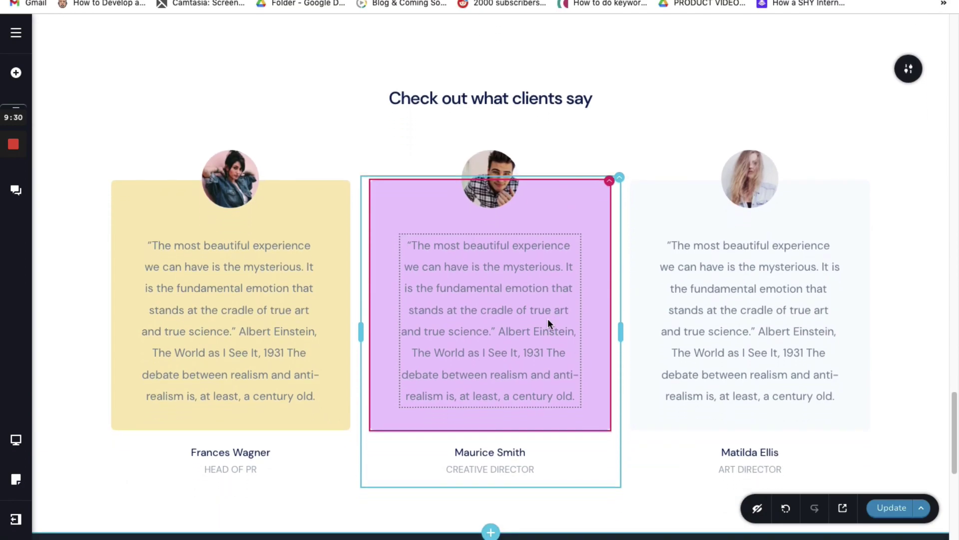
scroll(547, 318, "down", 1)
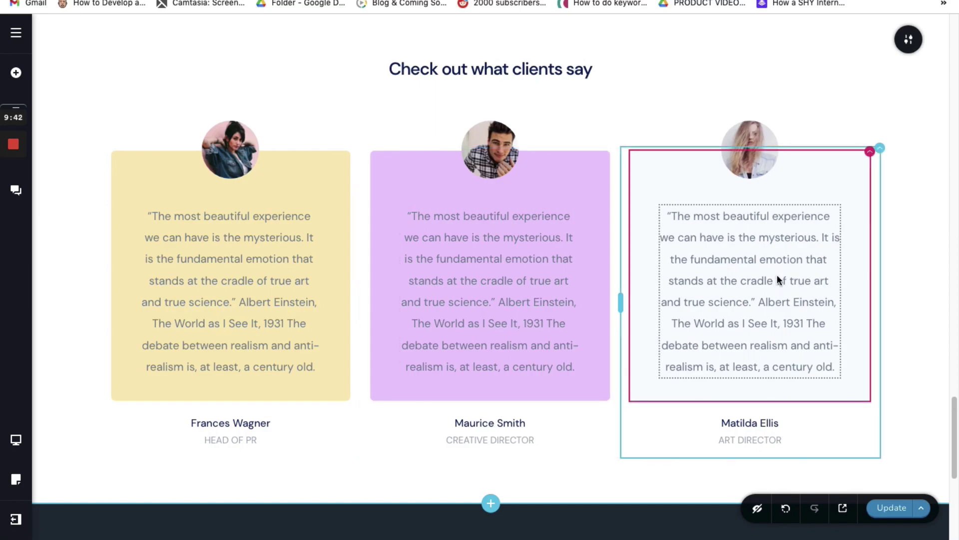
scroll(801, 258, "up", 1)
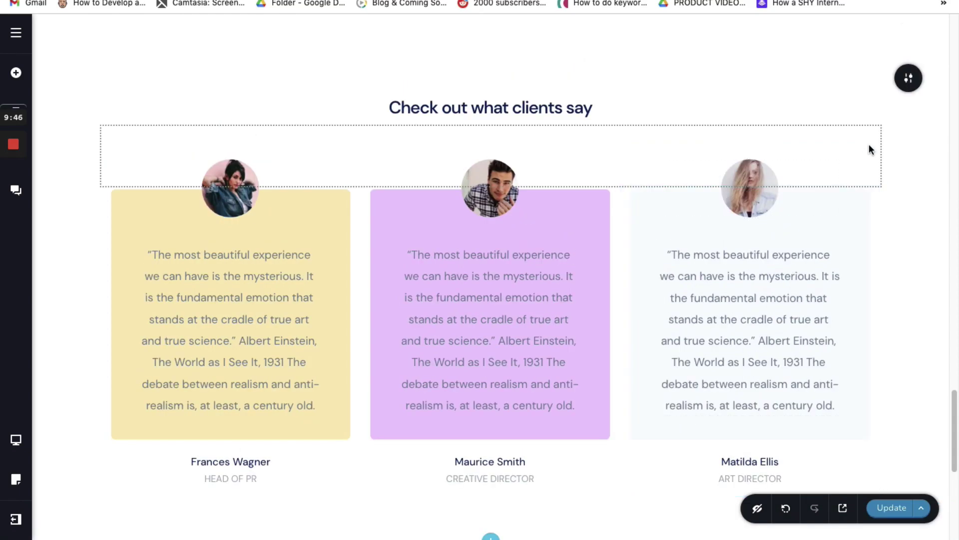
left_click(908, 78)
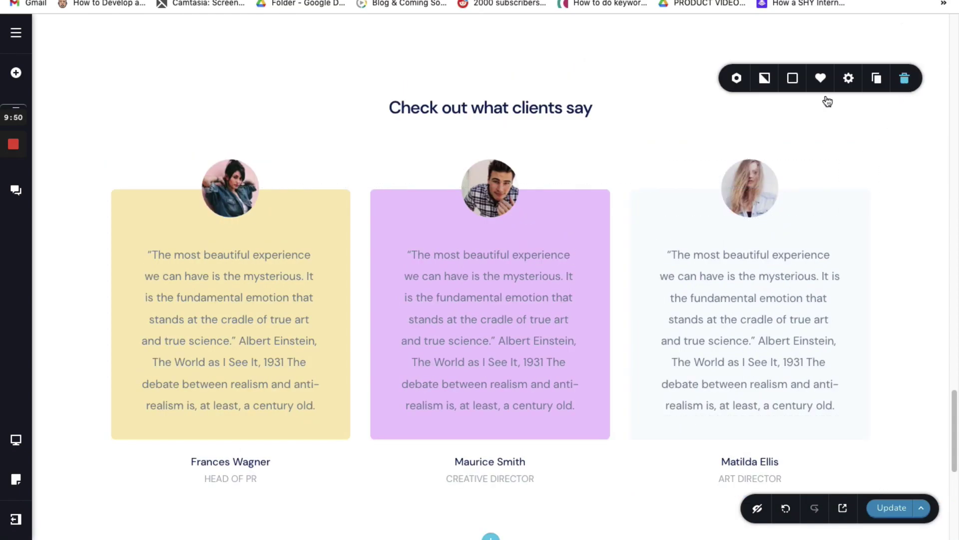
left_click(737, 79)
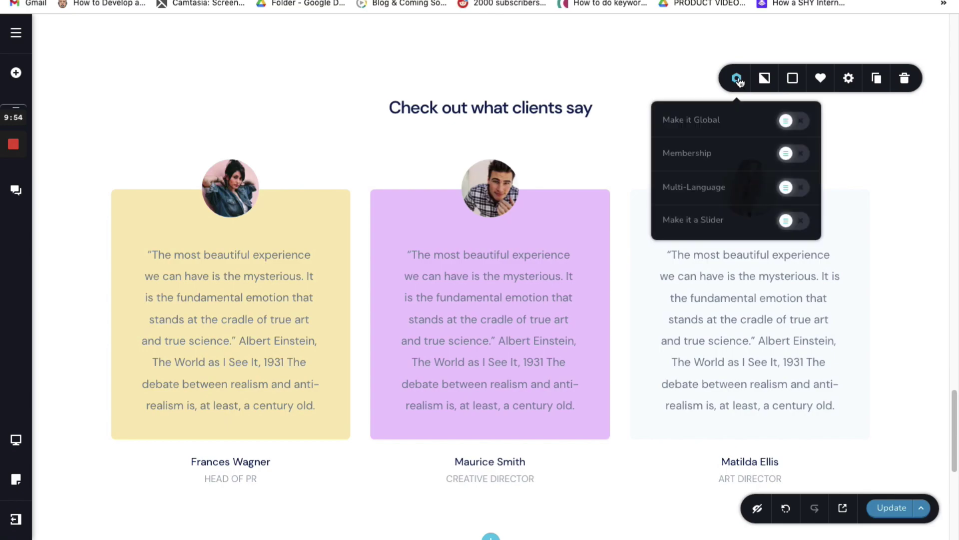
left_click(793, 222)
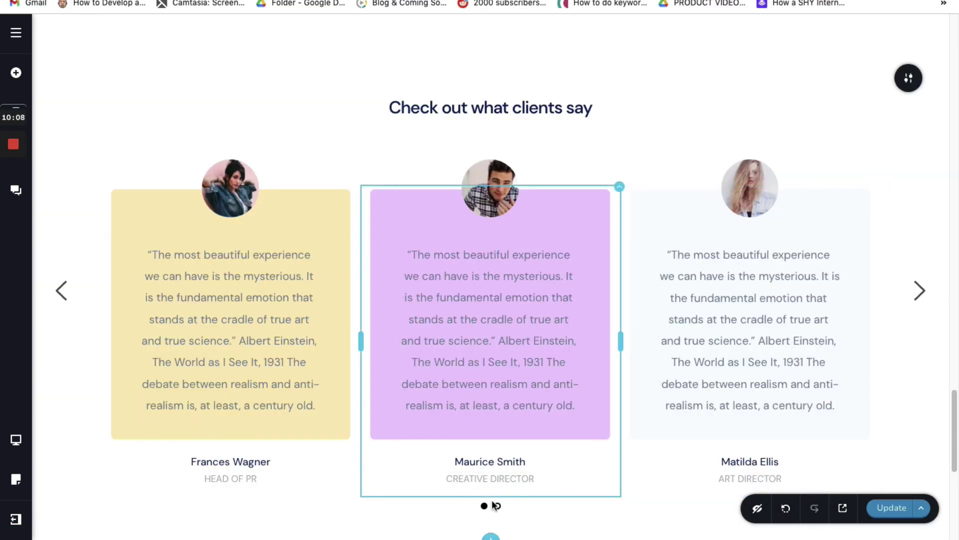
left_click(922, 294)
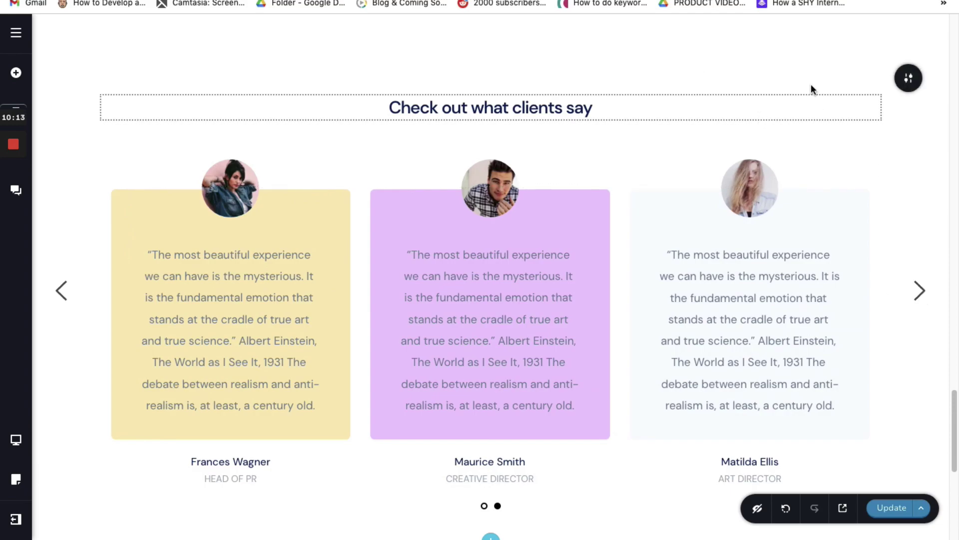
Duplicate the testimonial slide for three pages and switch on Auto Play at speed 3
left_click(910, 88)
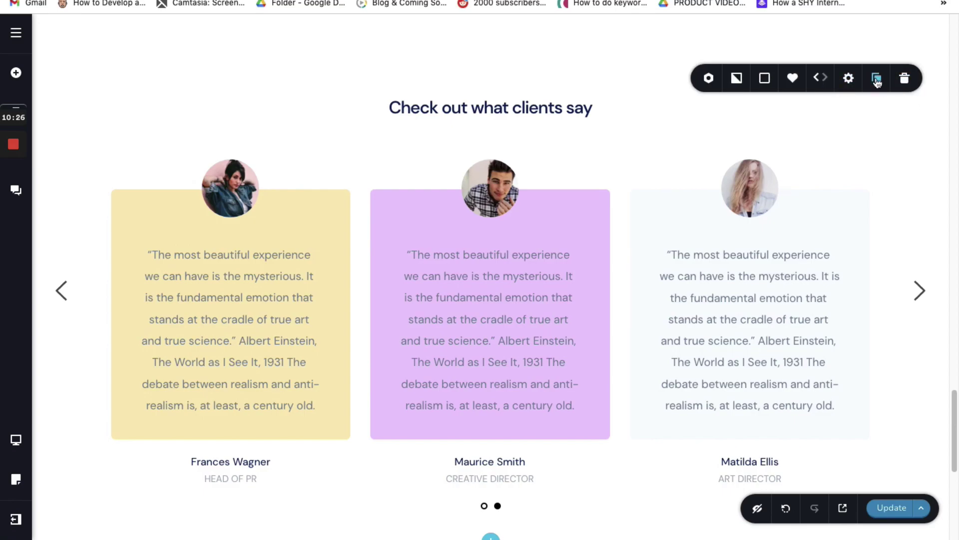
left_click(877, 80)
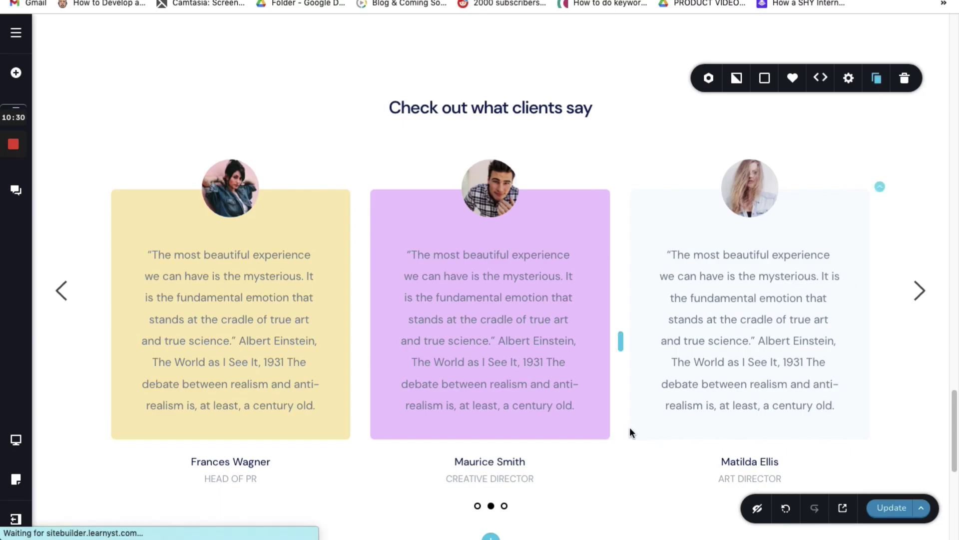
left_click(505, 506)
left_click(708, 78)
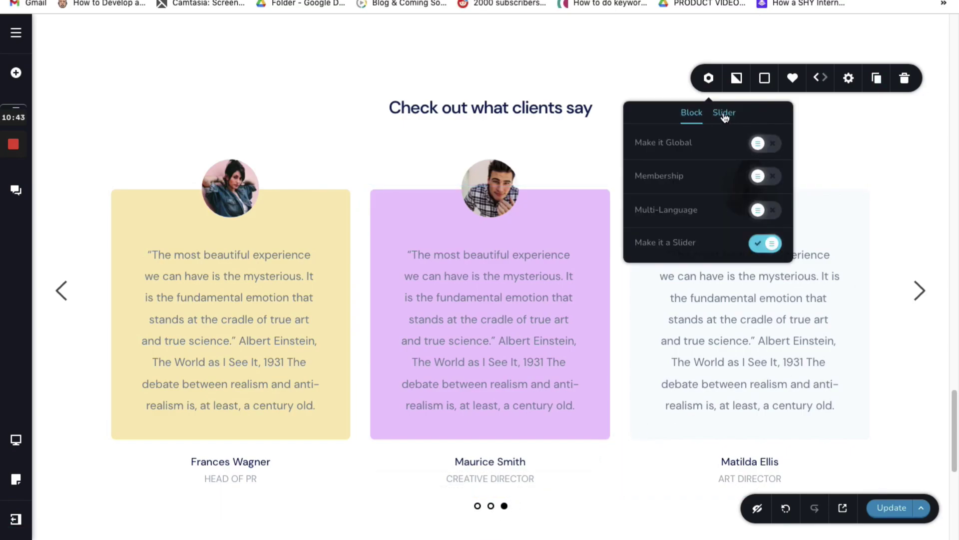
left_click(724, 112)
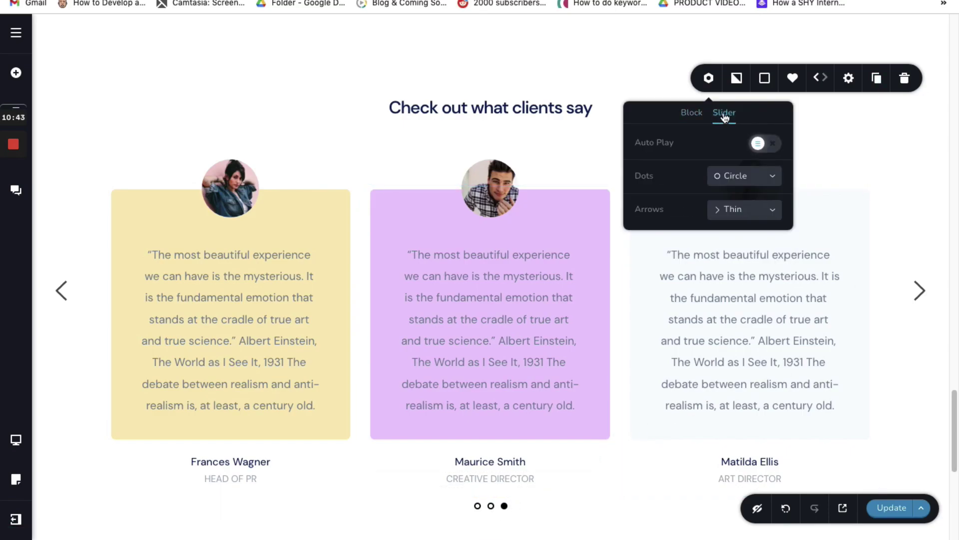
left_click(759, 145)
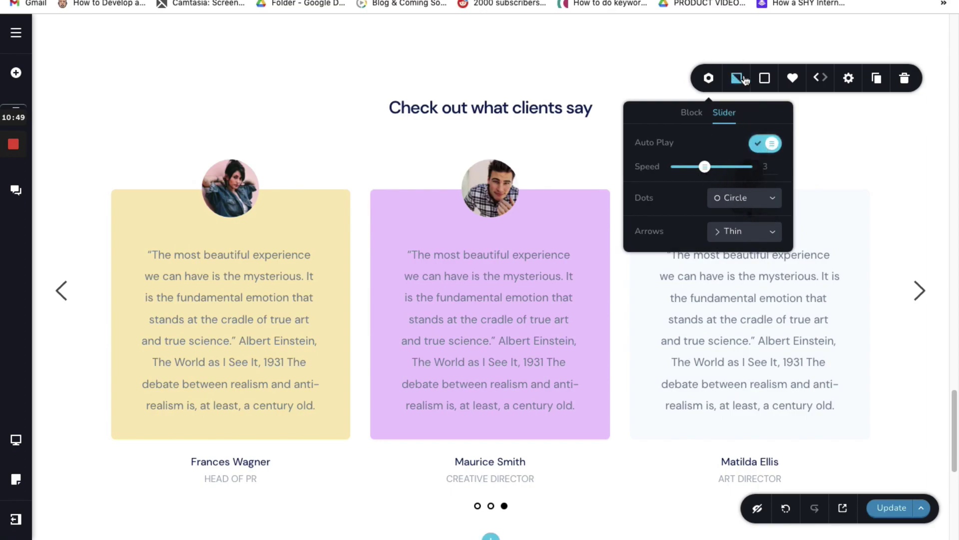
Add the 'Grow your marketing career' CTA block with a Signup Now button below the testimonials
scroll(658, 217, "down", 6)
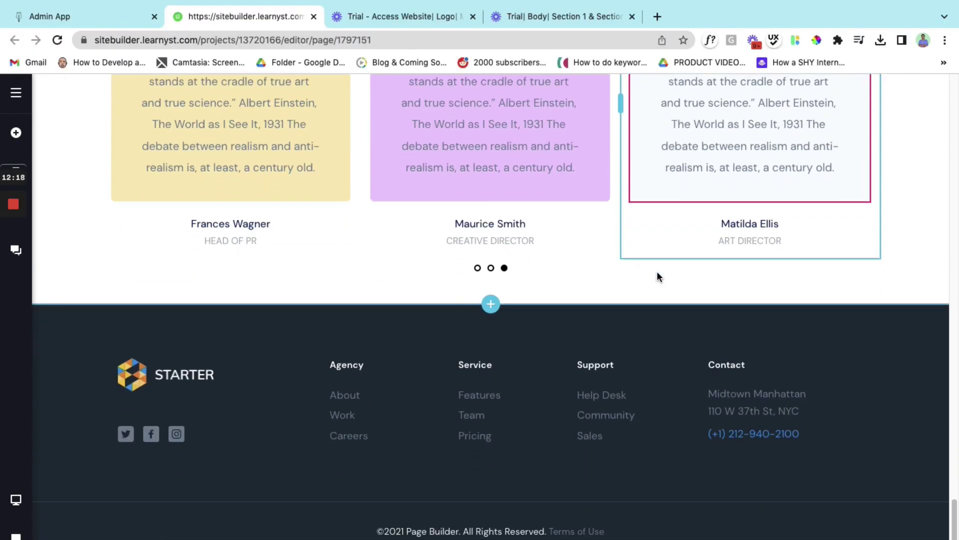
scroll(657, 277, "down", 1)
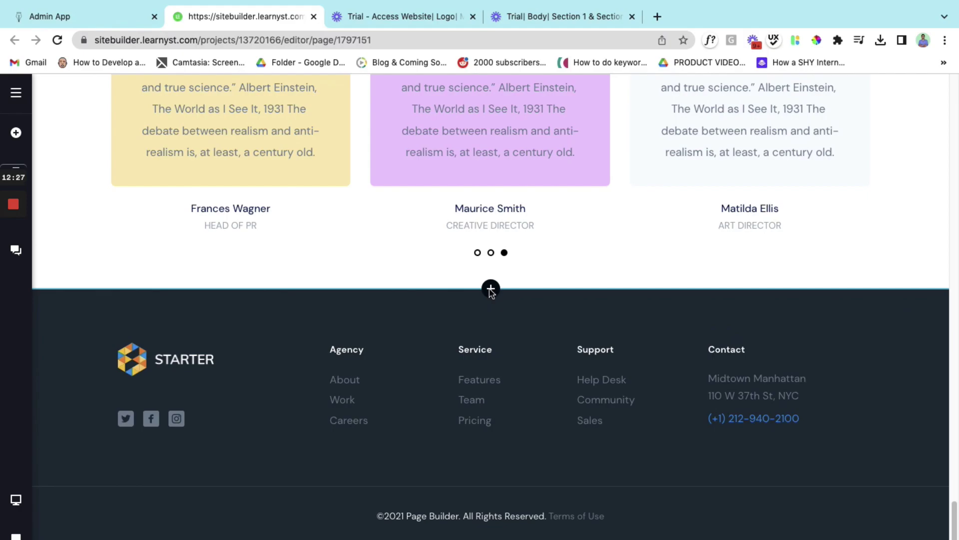
left_click(491, 288)
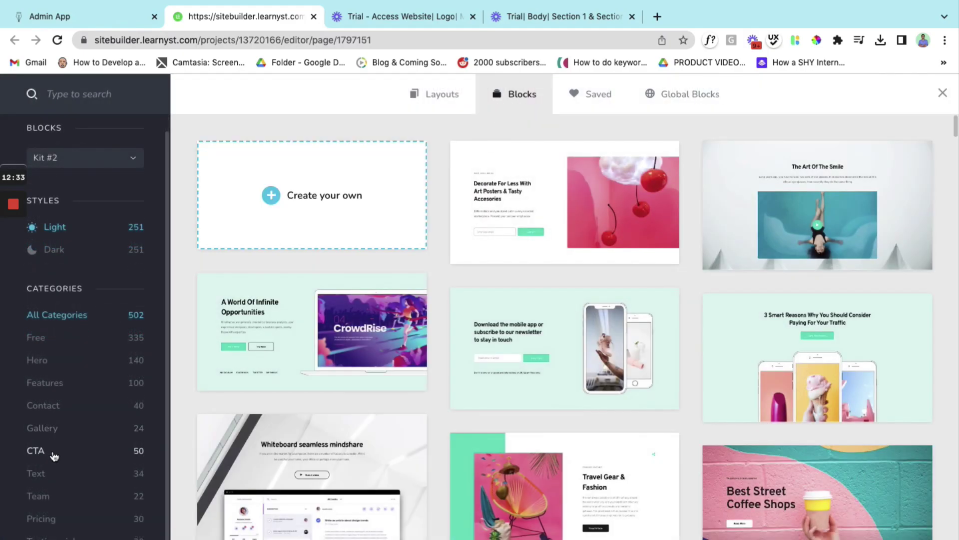
left_click(36, 456)
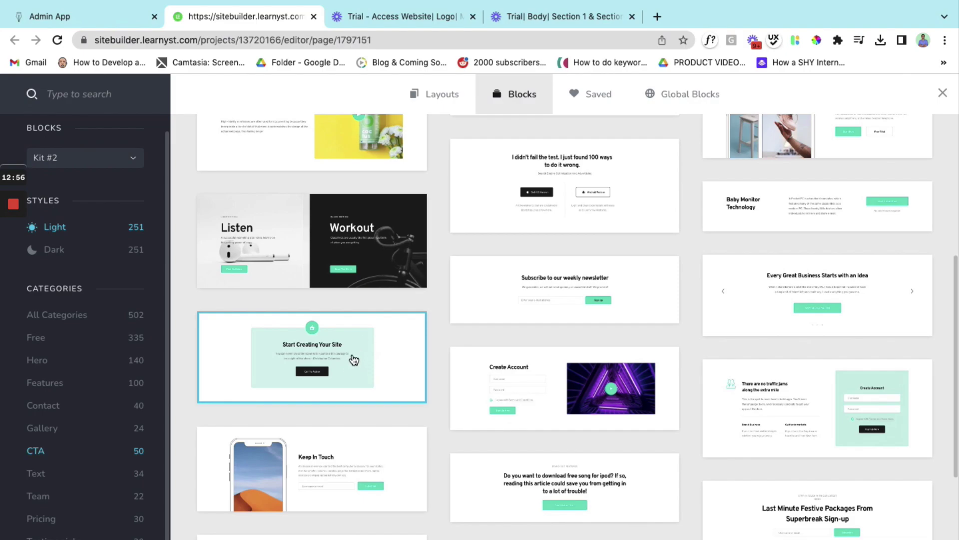
left_click(353, 359)
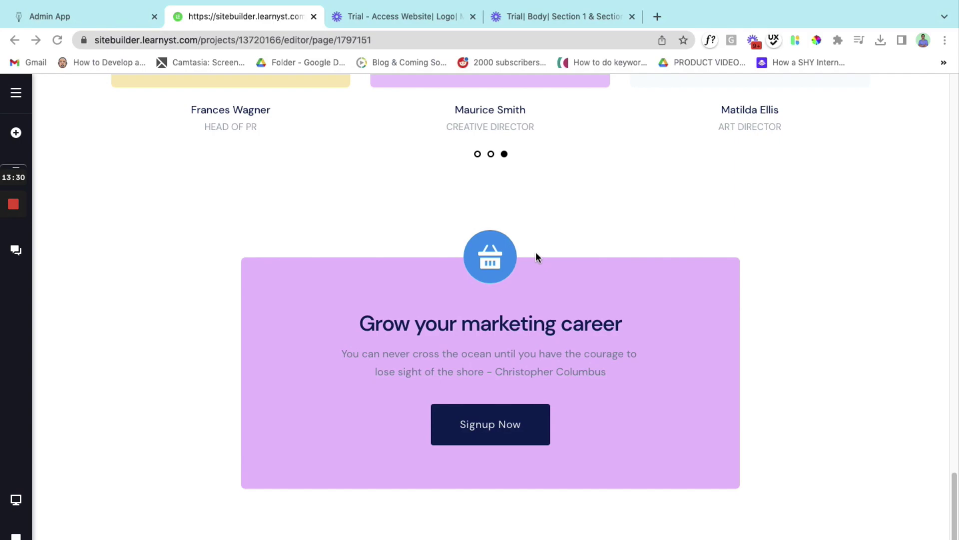
Point the Signup Now button to the writerunblocked.tech signup URL and enable Open In New Tab
scroll(666, 342, "down", 3)
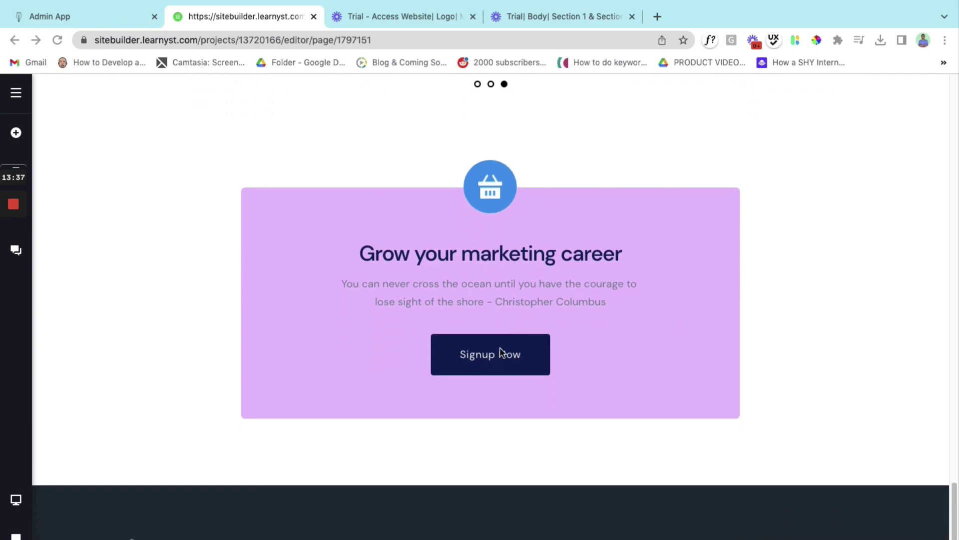
left_click(470, 357)
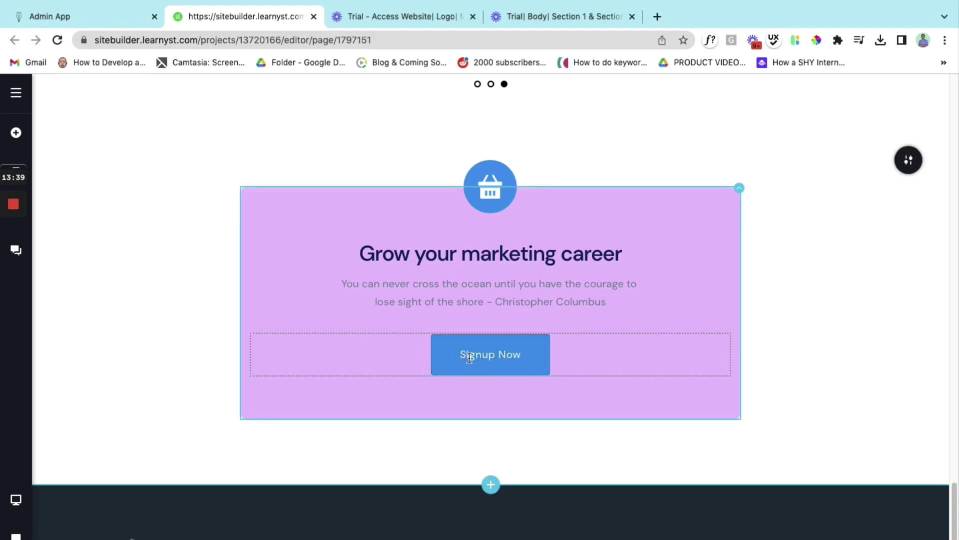
left_click(469, 357)
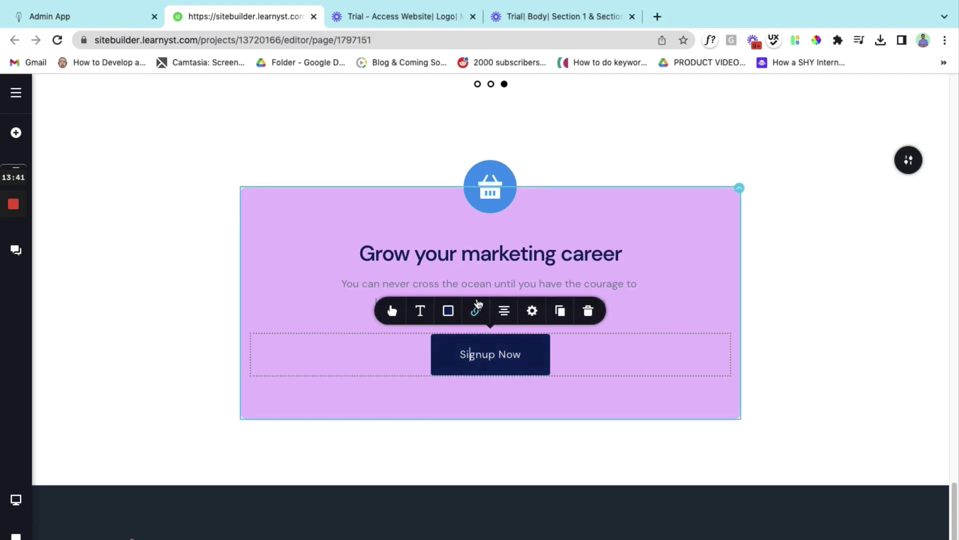
left_click(476, 310)
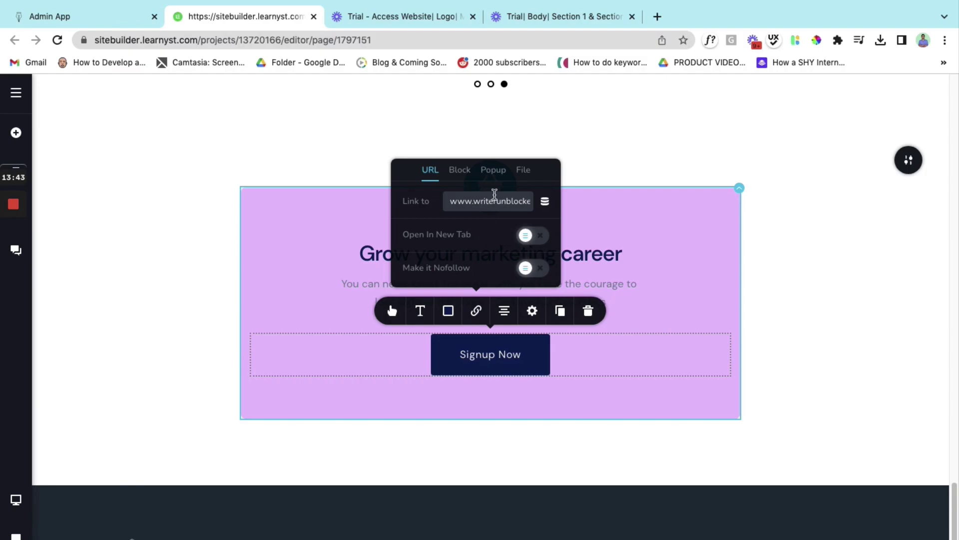
triple_click(505, 204)
key("ctrl+v")
key("super+grave")
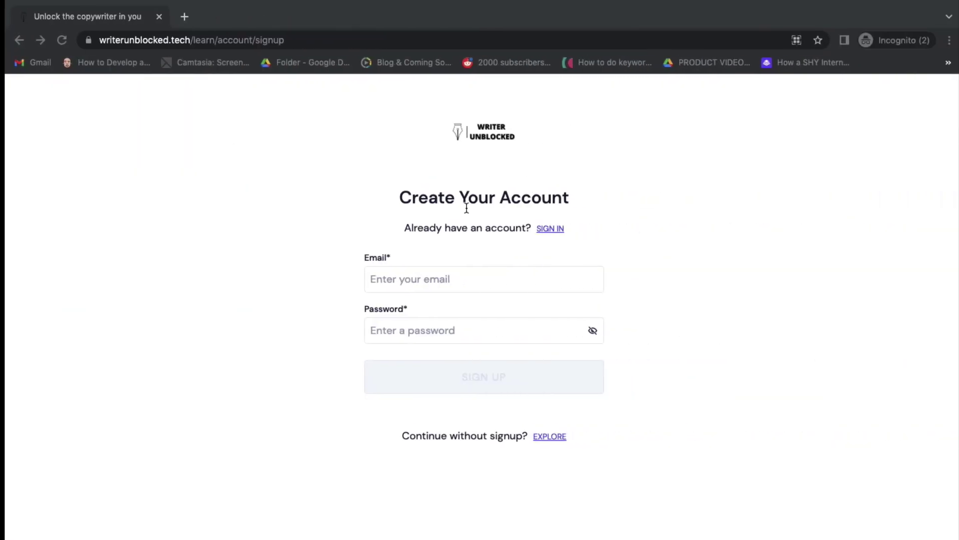
left_click(736, 40)
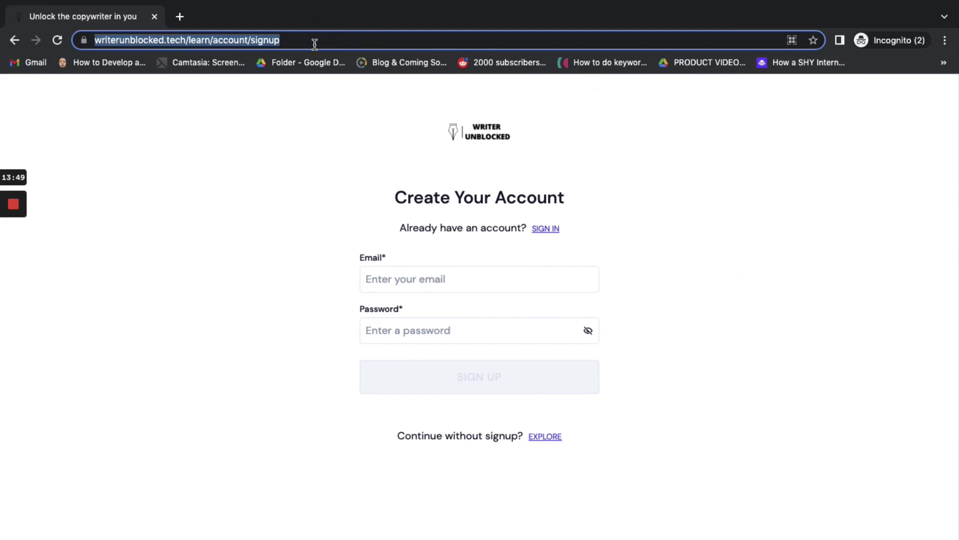
key("ctrl+Left")
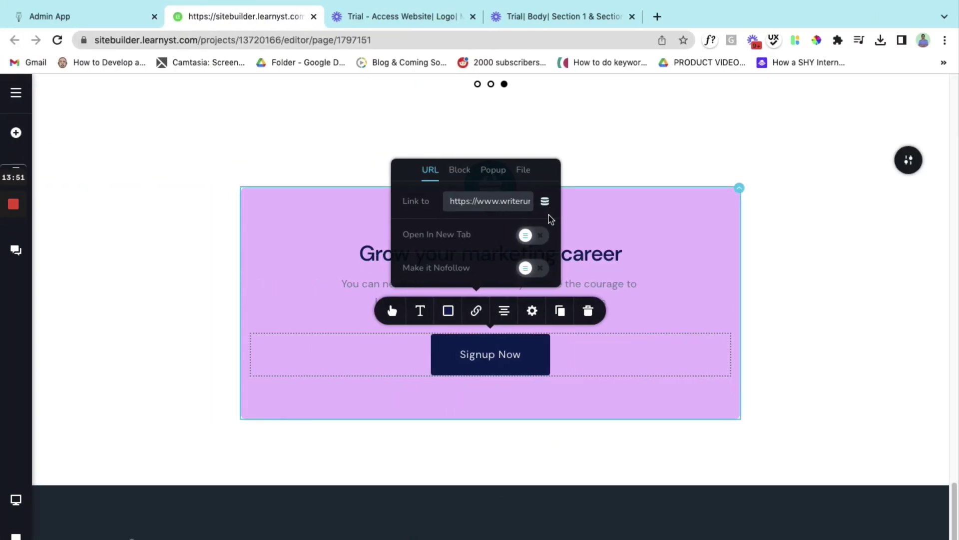
left_click(527, 242)
left_click(202, 268)
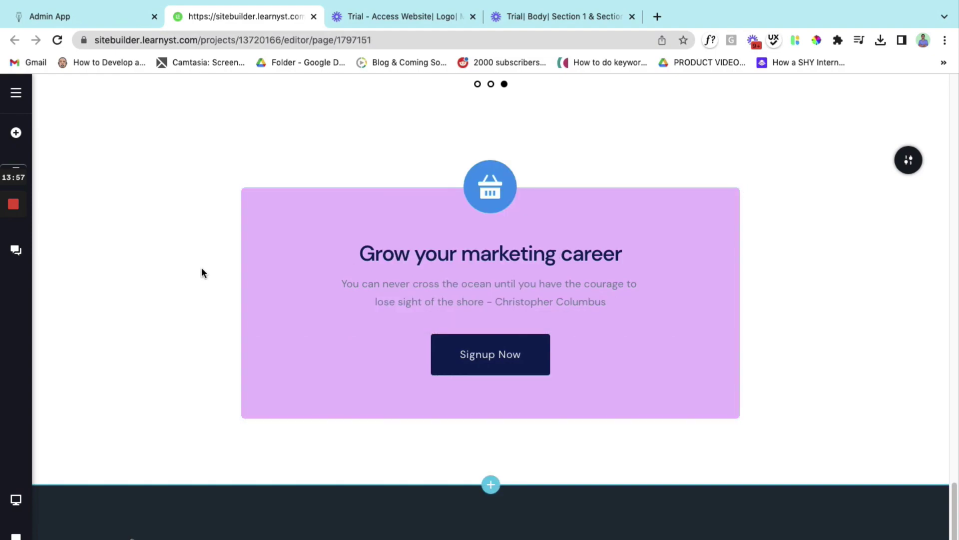